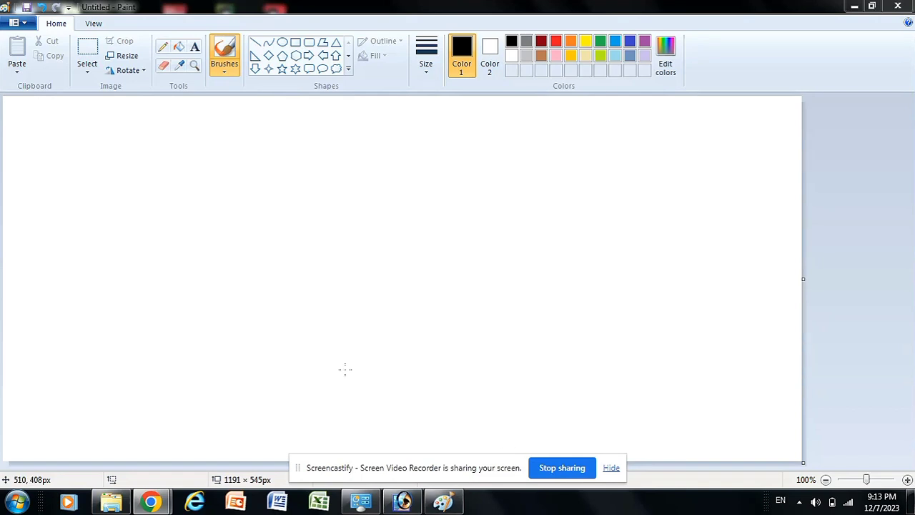
left_click(100, 23)
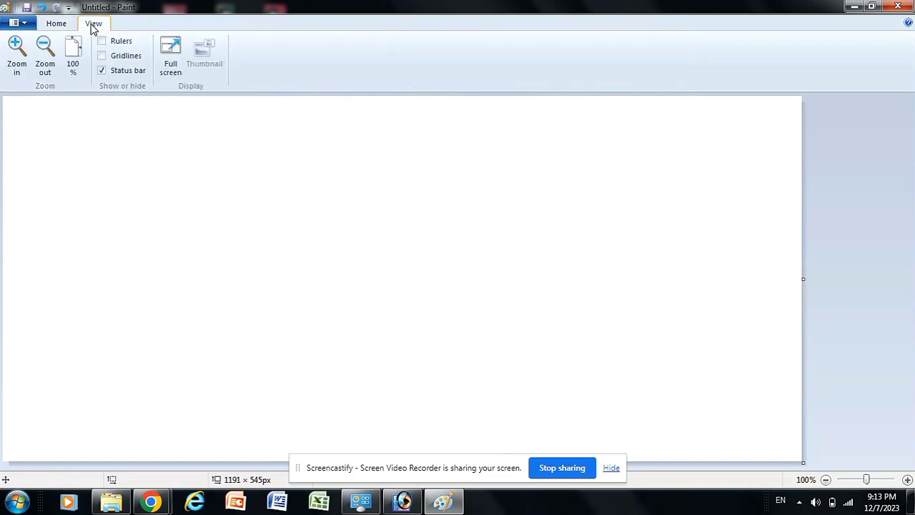
left_click(61, 25)
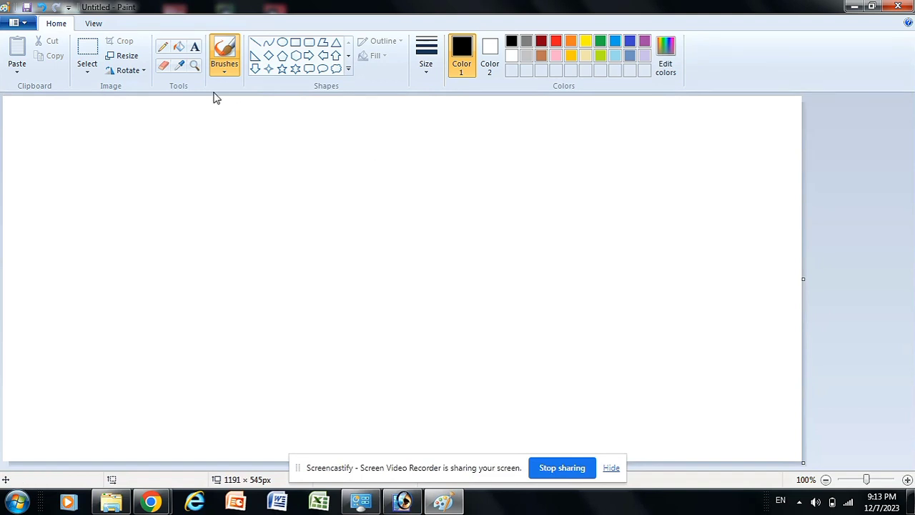
left_click(95, 26)
left_click(59, 24)
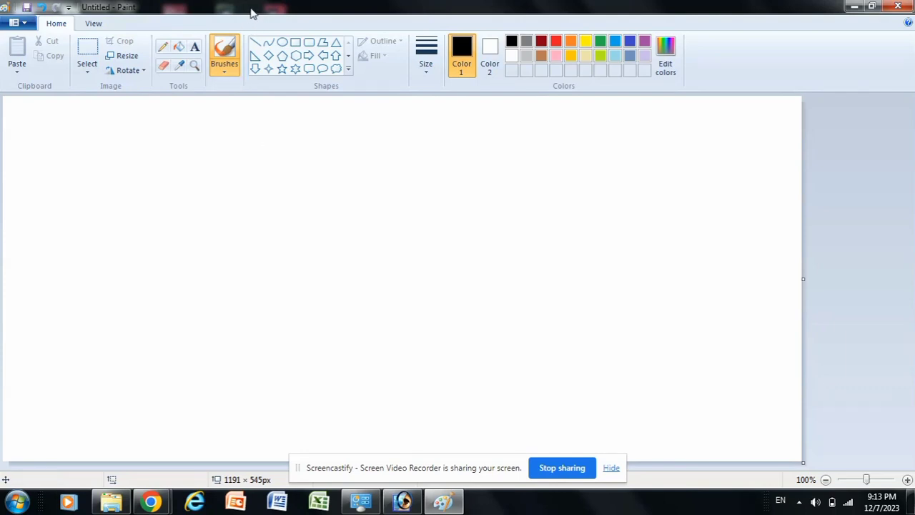
Close Paint without saving the untitled picture and start it again with a blank canvas.
left_click(899, 6)
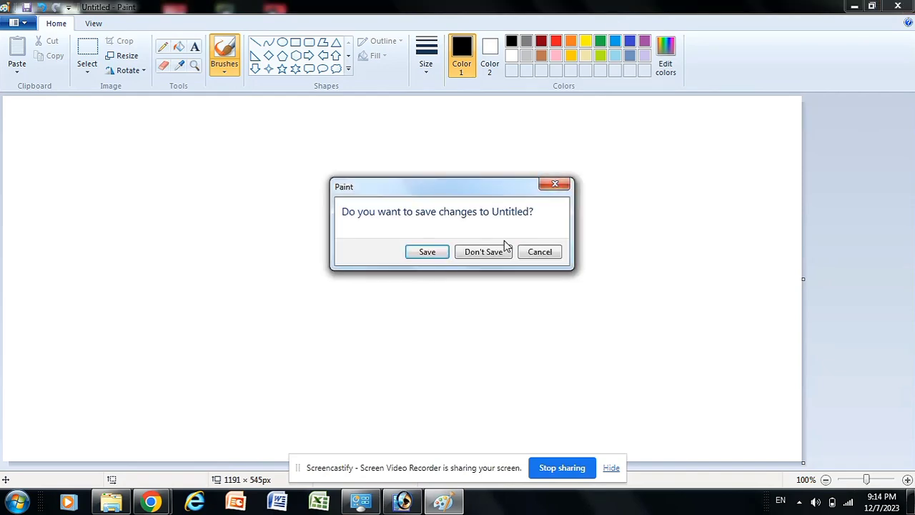
left_click(483, 252)
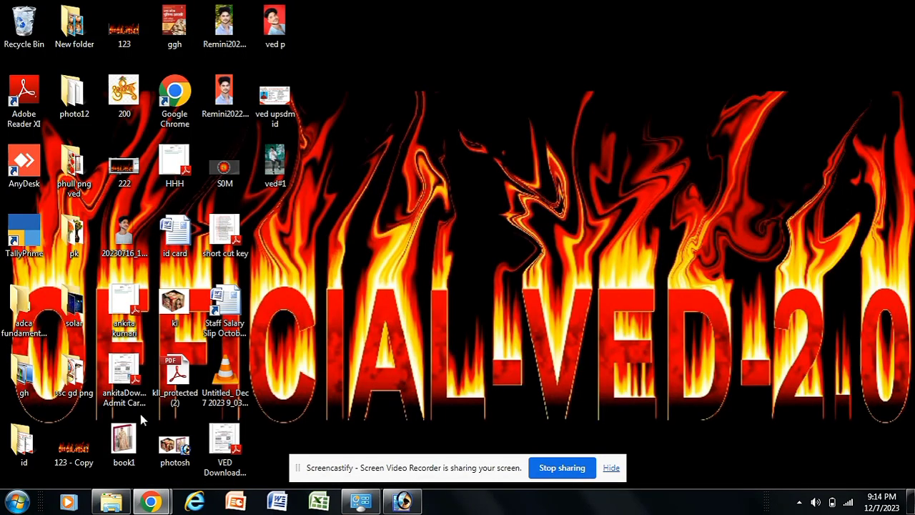
left_click(17, 501)
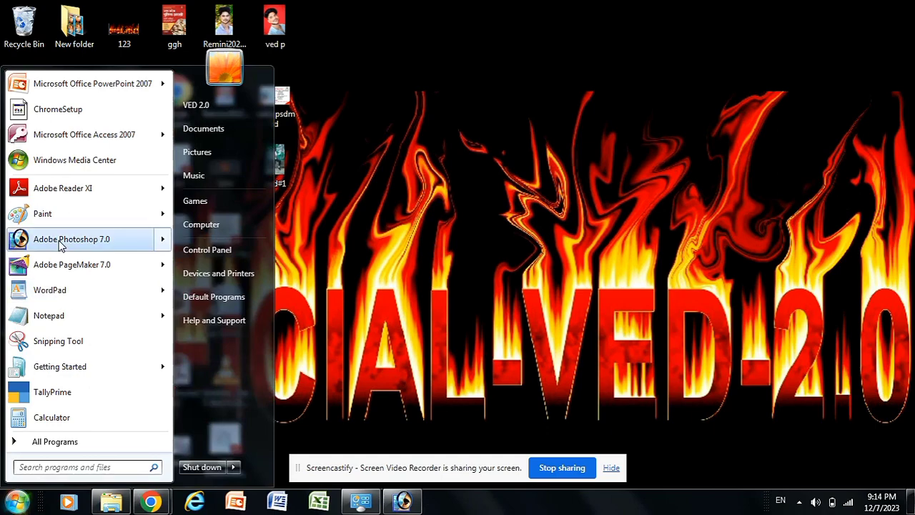
left_click(60, 217)
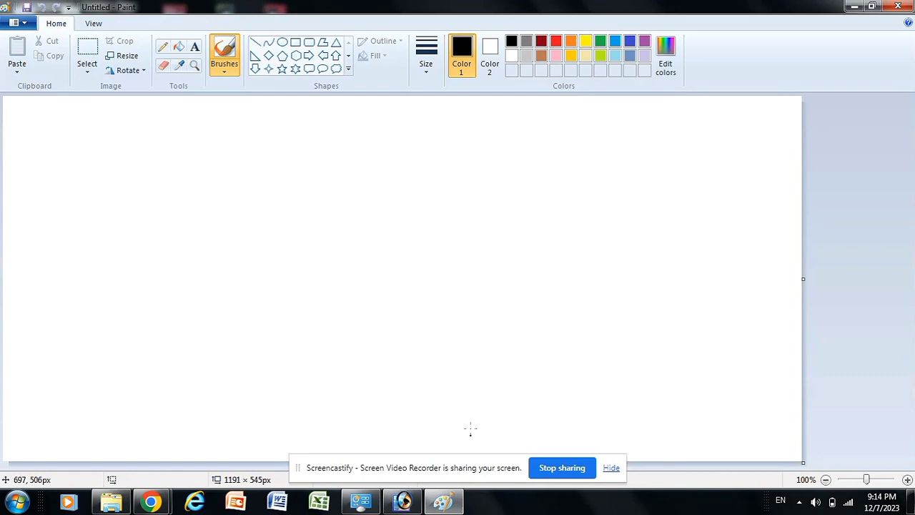
left_click_drag(475, 463, 742, 471)
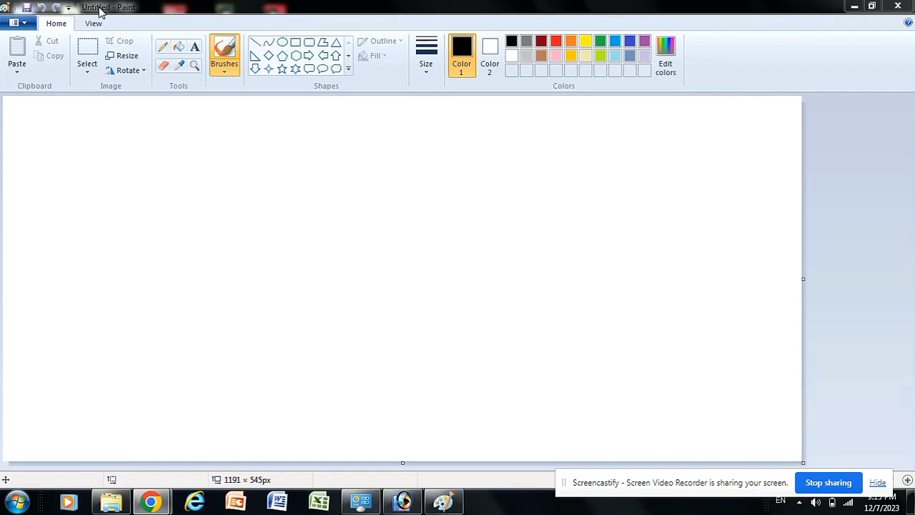
Minimize the Paint window to show the desktop and bring the window back.
left_click(853, 7)
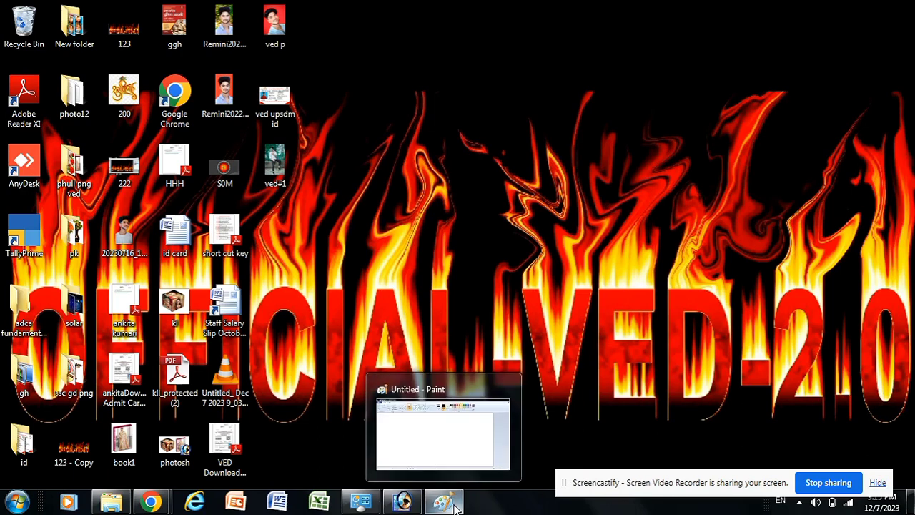
left_click(18, 500)
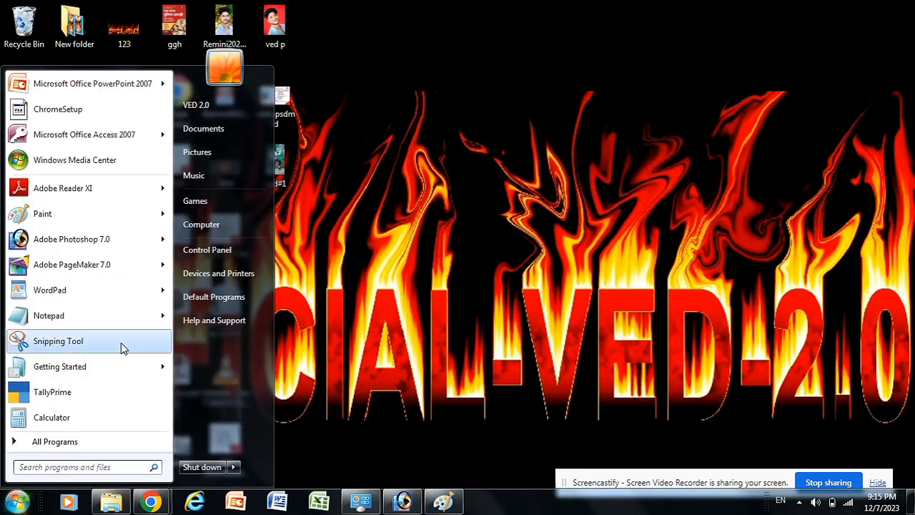
left_click(408, 277)
mouse_move(450, 502)
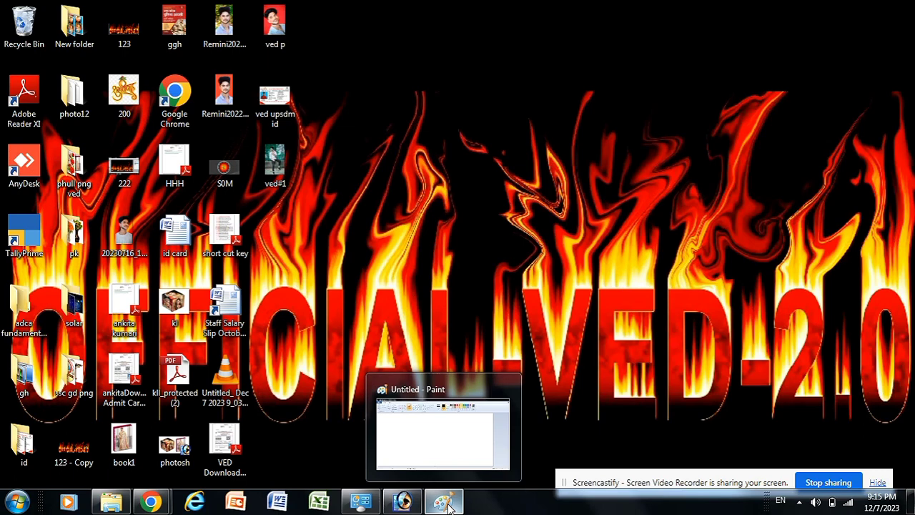
left_click(449, 505)
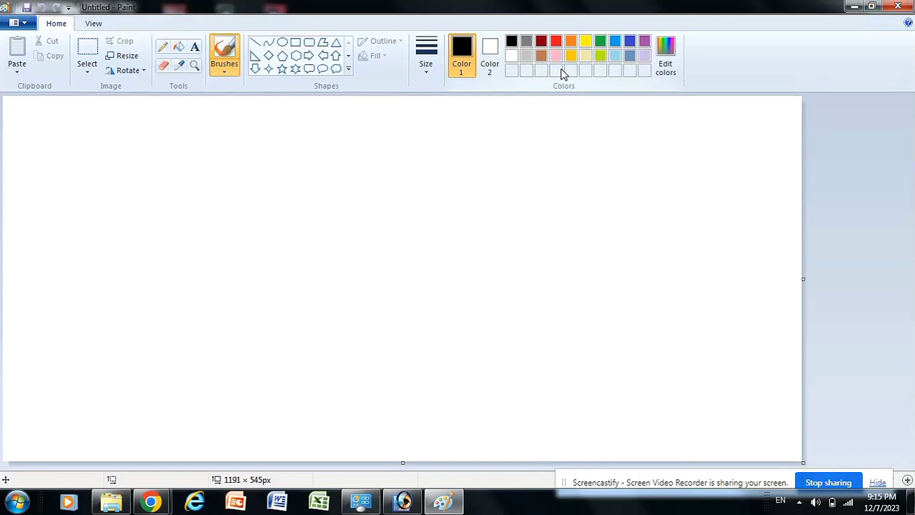
Restore the Paint window to its smaller size, move it around the desktop and maximize it again.
left_click(872, 8)
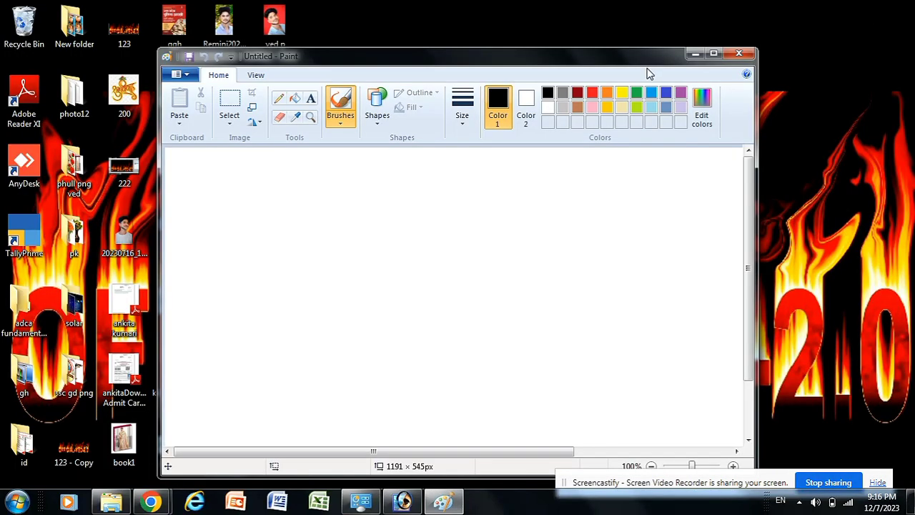
left_click_drag(622, 57, 570, 42)
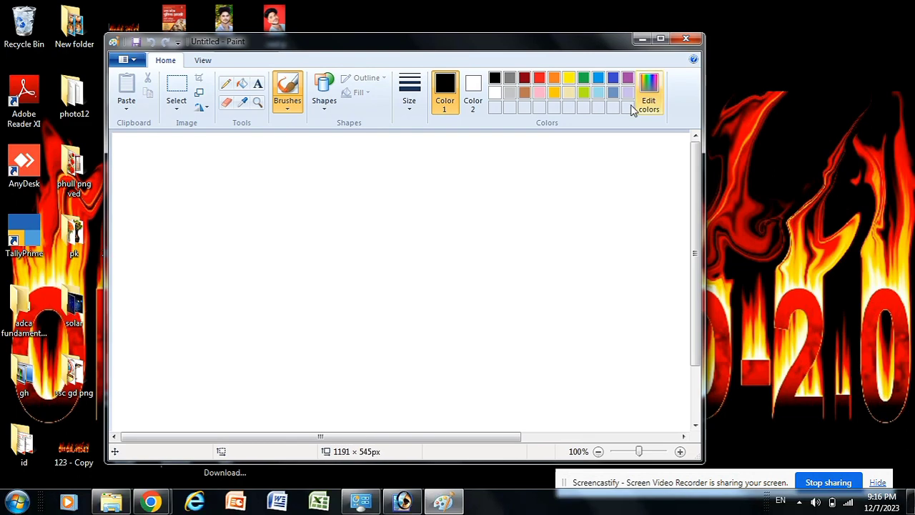
mouse_move(565, 44)
left_mouse_down()
mouse_move(563, 34)
mouse_move(586, 41)
mouse_move(539, 25)
left_mouse_up()
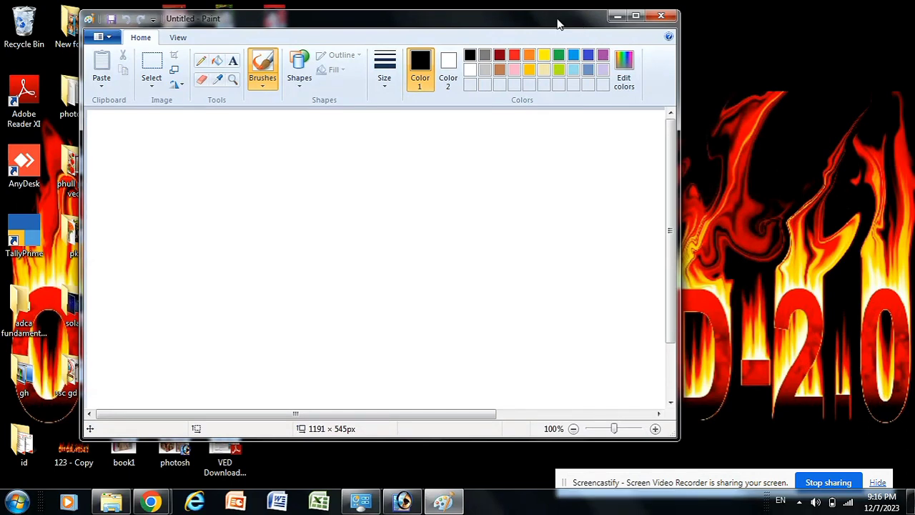
mouse_move(565, 22)
left_mouse_down()
mouse_move(594, 22)
mouse_move(517, 10)
mouse_move(468, 17)
mouse_move(512, 45)
mouse_move(561, 53)
mouse_move(551, 41)
mouse_move(696, 29)
mouse_move(485, 41)
mouse_move(615, 11)
mouse_move(656, 24)
mouse_move(633, 43)
mouse_move(457, 63)
mouse_move(487, 63)
left_mouse_up()
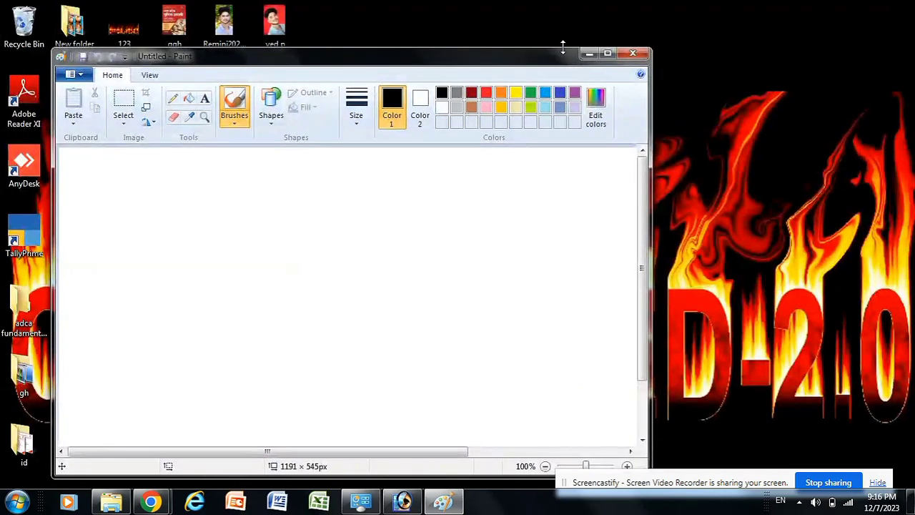
left_click(606, 55)
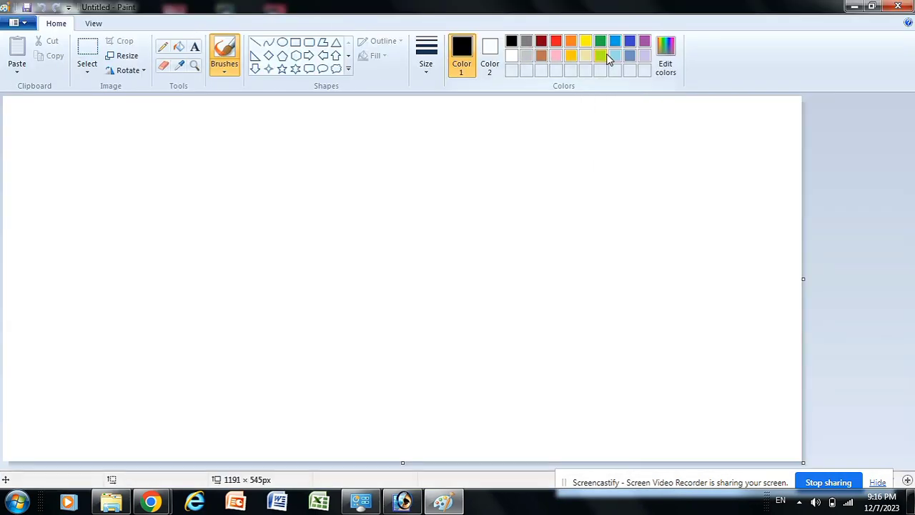
Close the blank Paint window and relaunch Paint from the desktop.
left_click(899, 7)
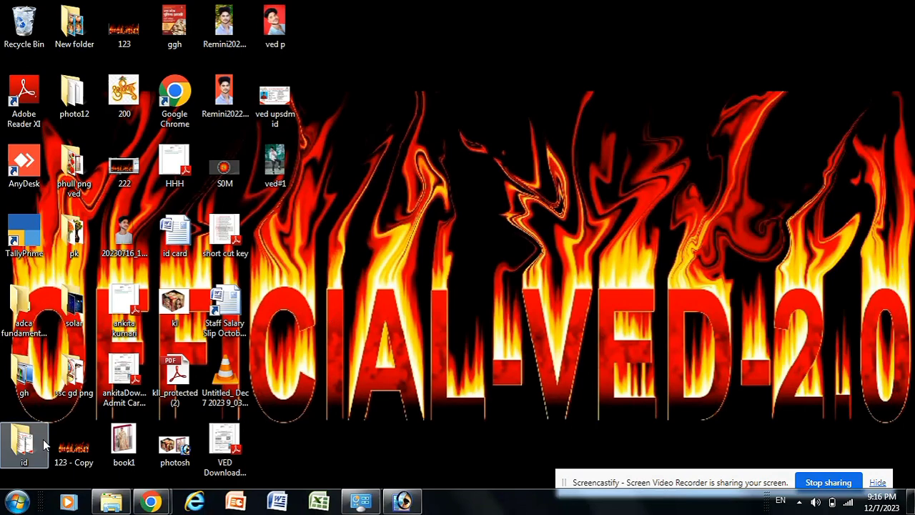
left_click(17, 501)
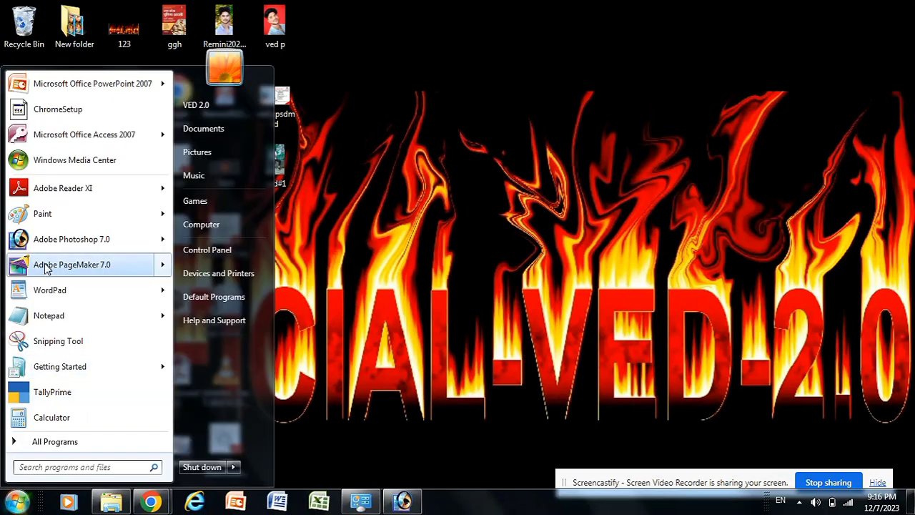
left_click(47, 214)
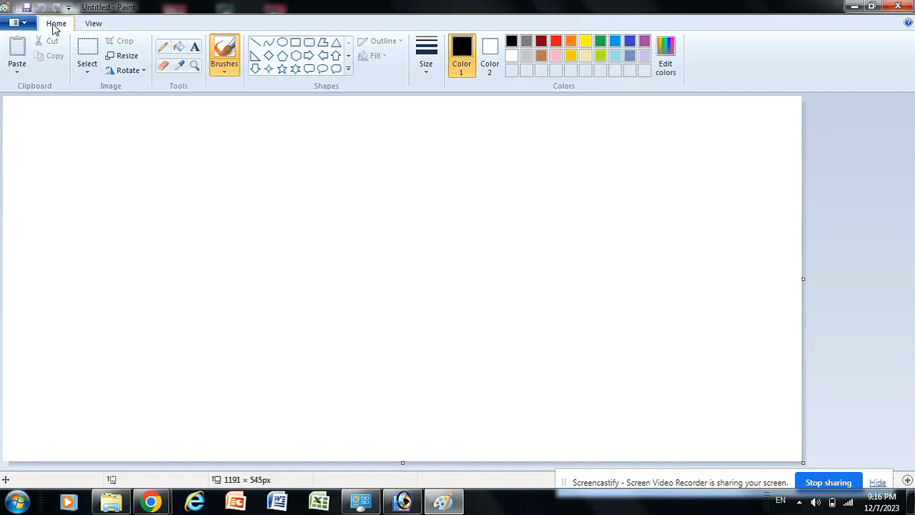
left_click(88, 25)
left_click(62, 27)
left_click(61, 25)
left_click(83, 26)
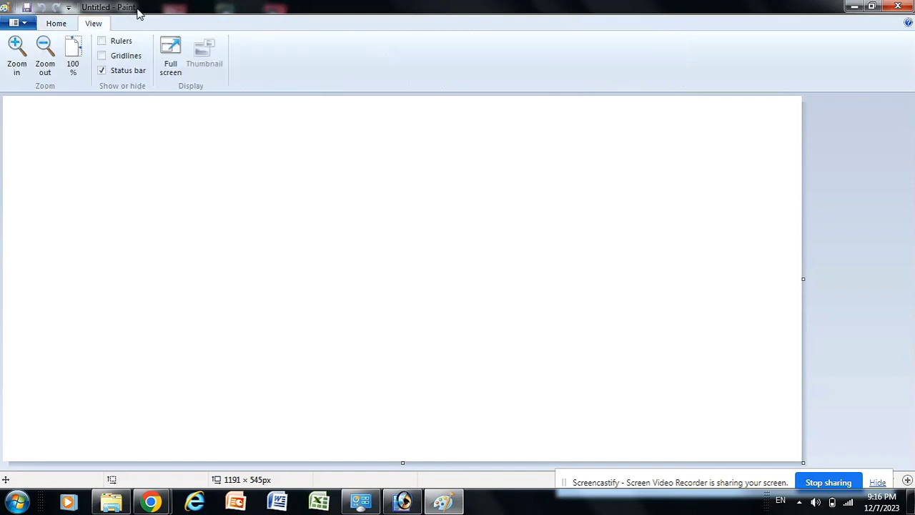
Add the New and Open commands to the Quick Access Toolbar.
left_click(69, 8)
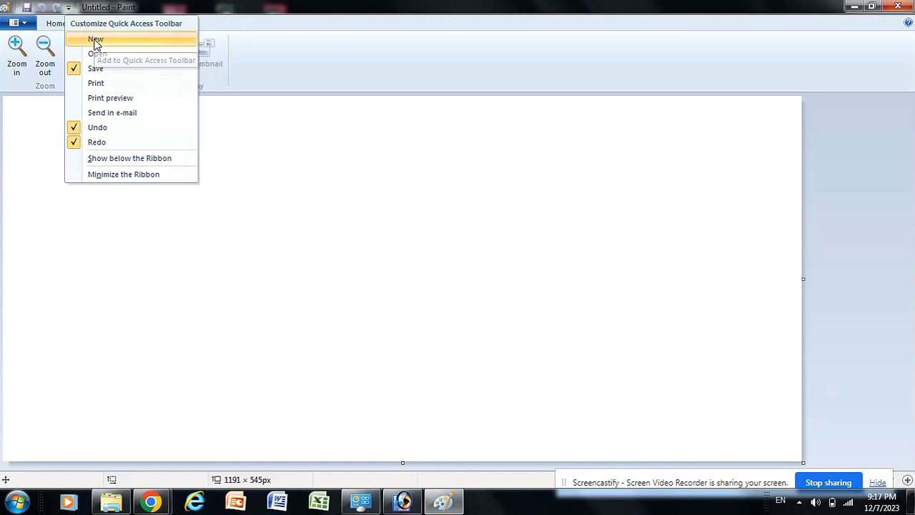
left_click(96, 40)
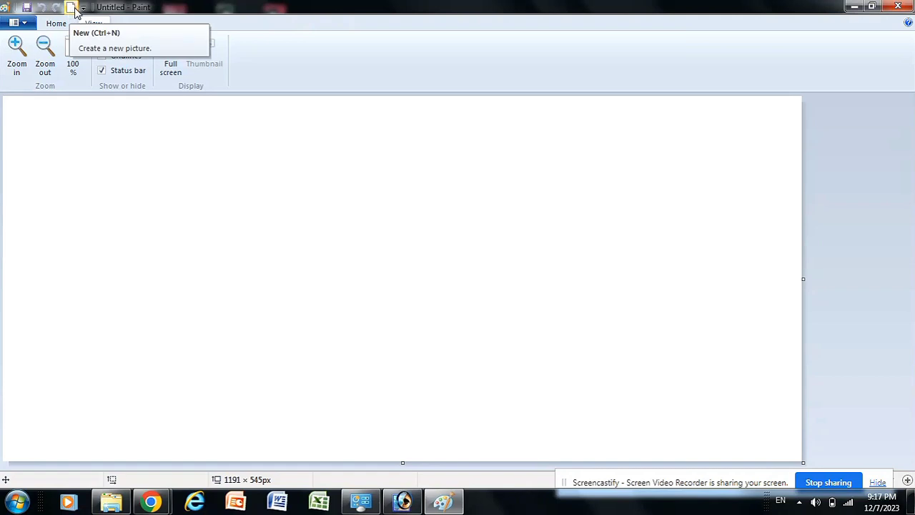
left_click(83, 9)
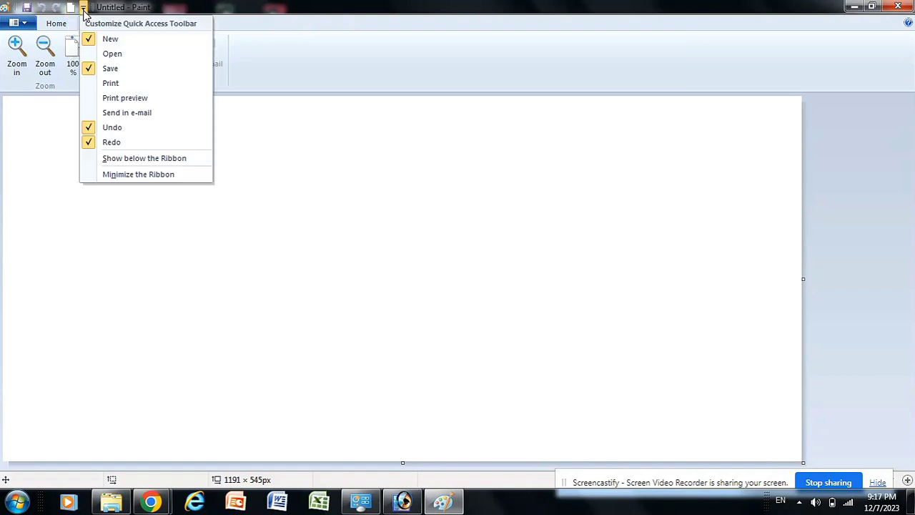
left_click(109, 56)
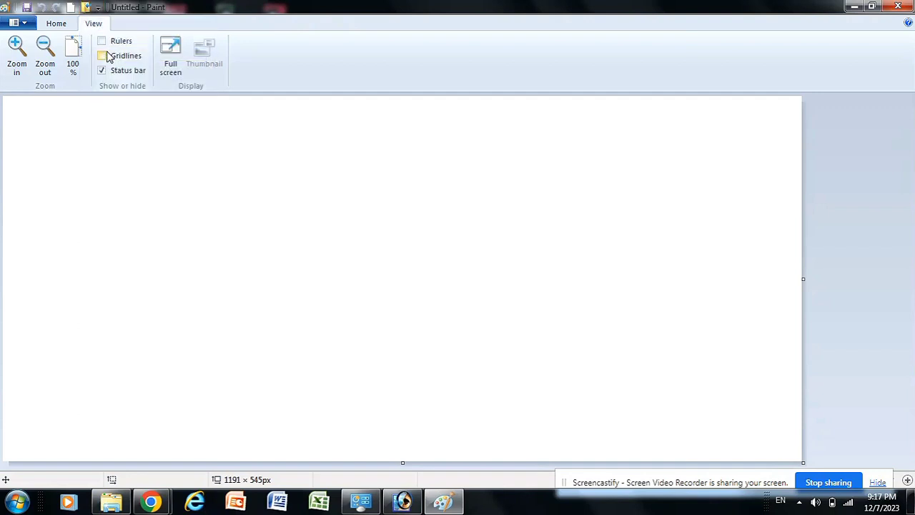
left_click(97, 9)
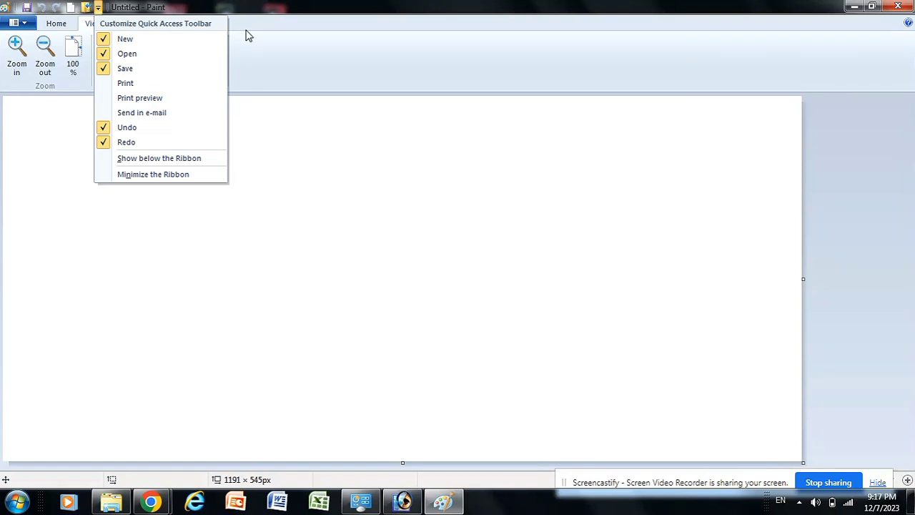
left_click(287, 43)
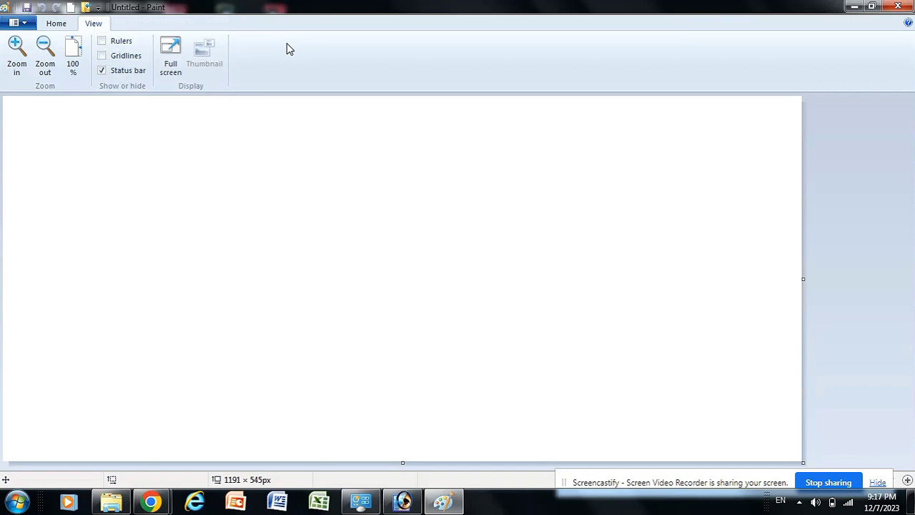
left_click(56, 24)
left_click(90, 26)
left_click(66, 25)
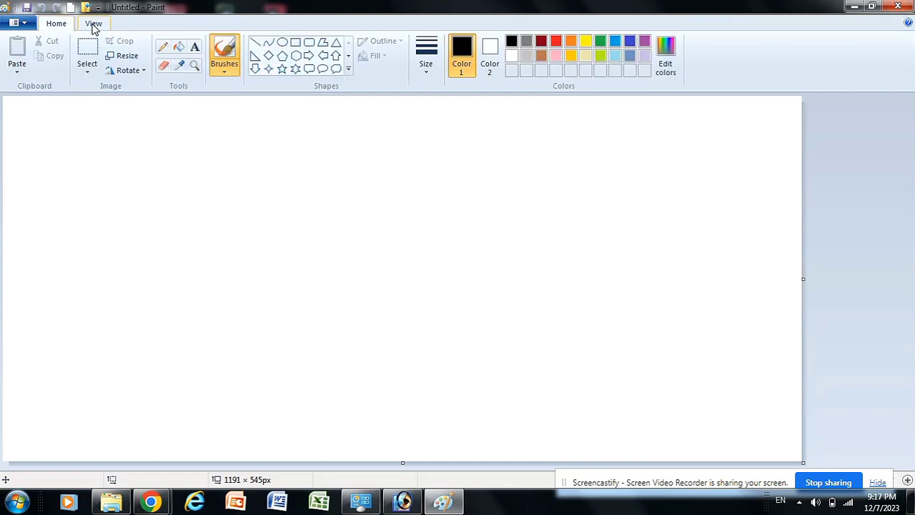
left_click(92, 24)
left_click(62, 25)
left_click(93, 25)
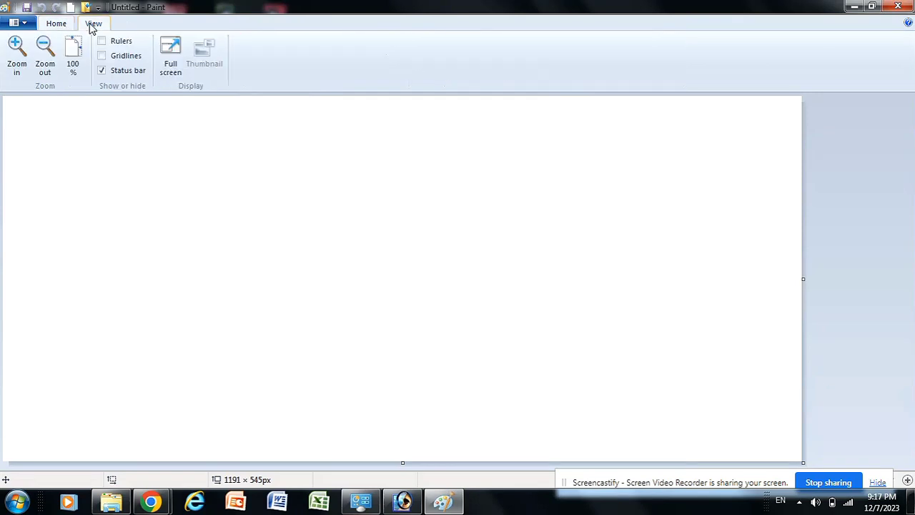
left_click(60, 25)
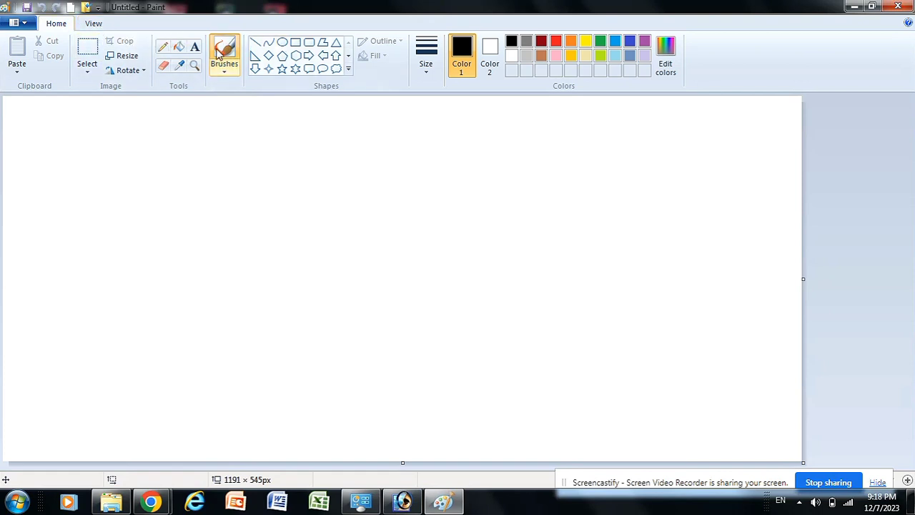
Choose the Rectangle shape as the active drawing tool.
left_click(295, 42)
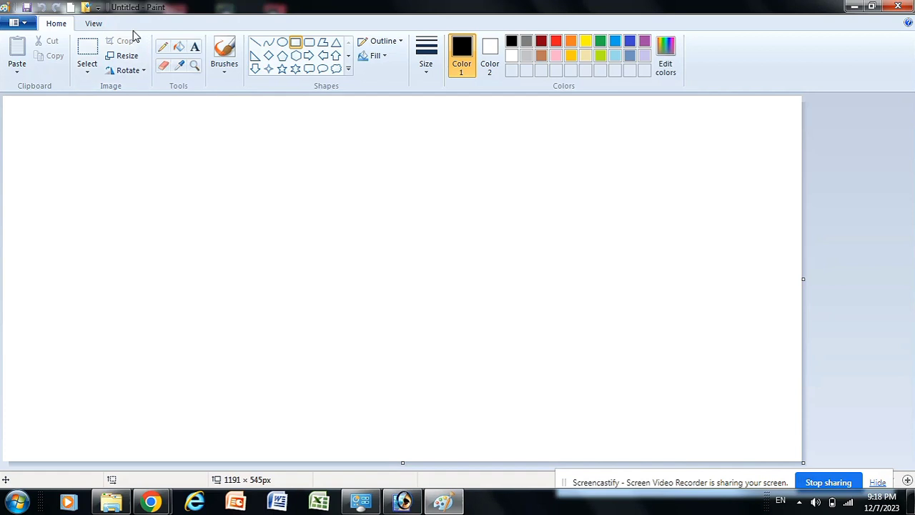
left_click(93, 25)
left_click(60, 25)
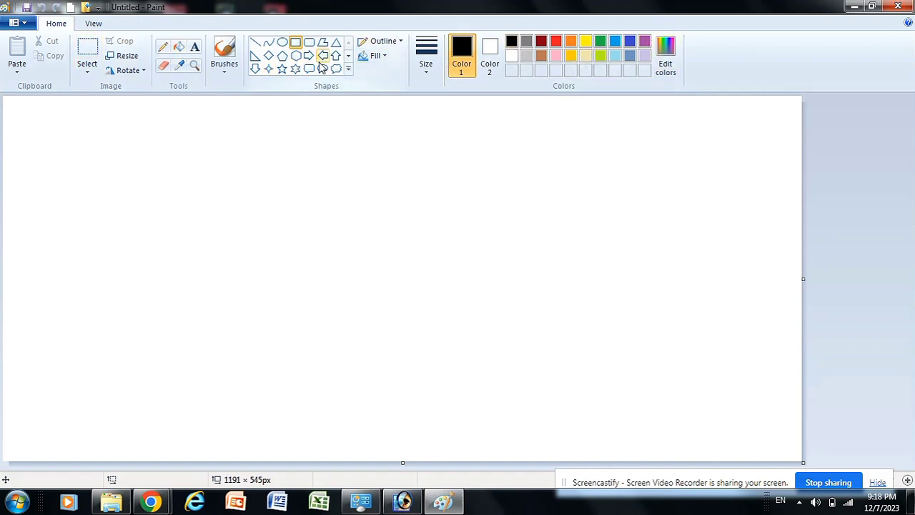
Collapse the ribbon so only its tab names show and expand it again.
double_click(64, 27)
double_click(57, 23)
double_click(56, 23)
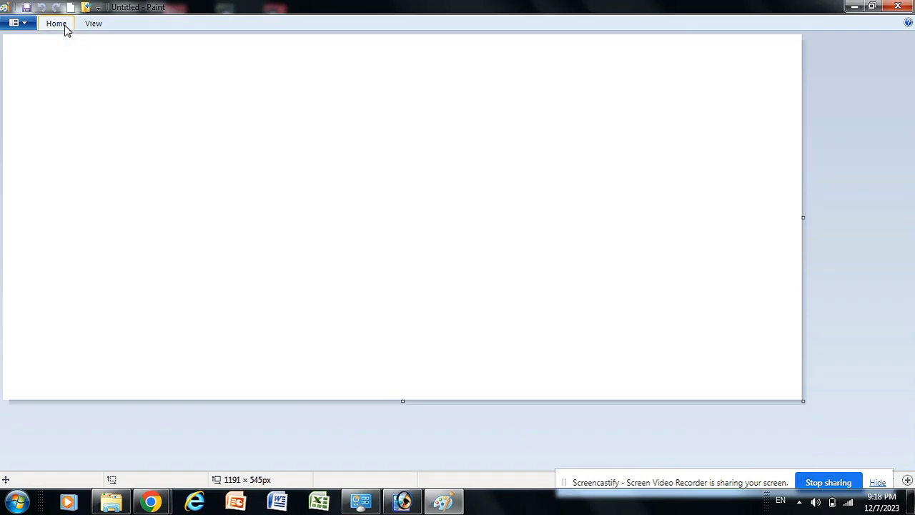
double_click(57, 24)
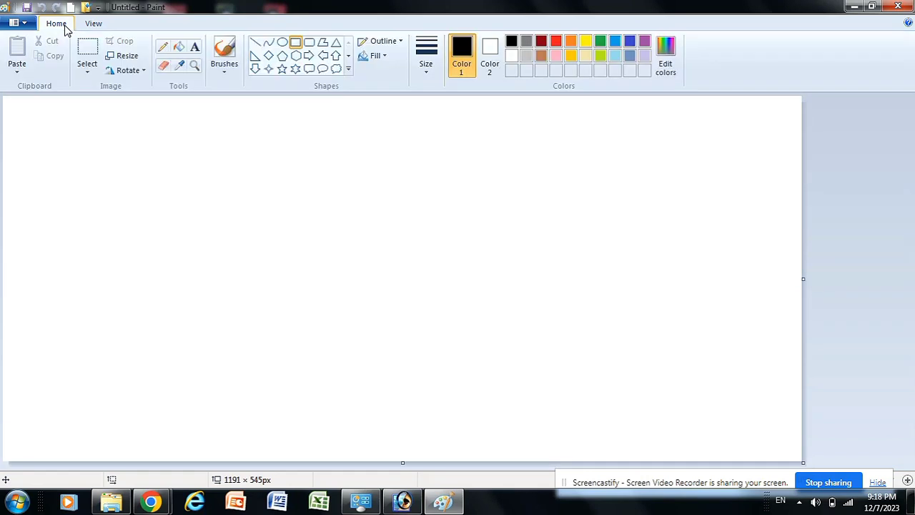
left_click(89, 25)
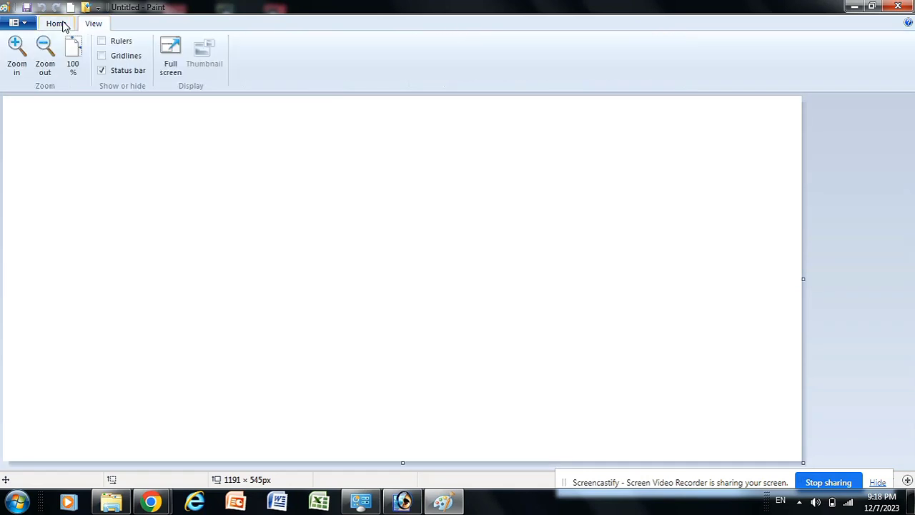
Switch back to the Home tools, then collapse and re-expand the ribbon.
left_click(63, 26)
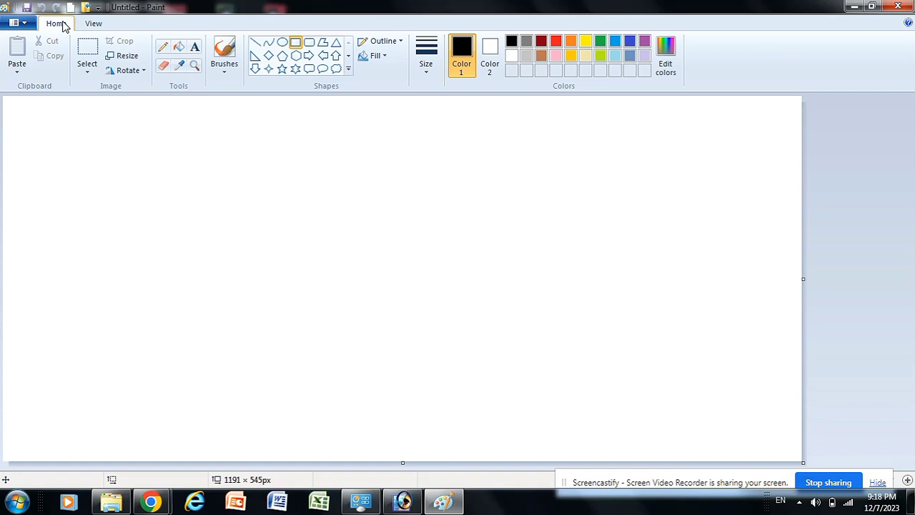
double_click(63, 26)
double_click(63, 26)
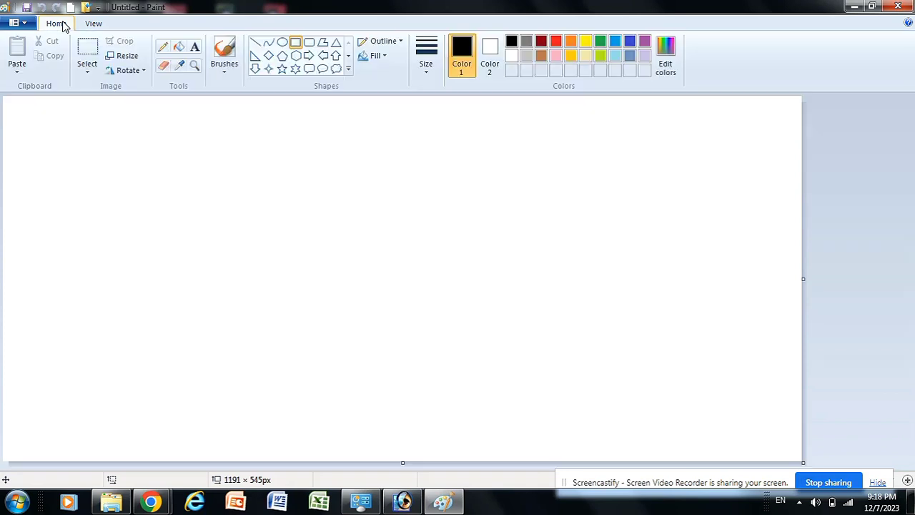
Turn the Minimize the Ribbon option on and off again through the Quick Access Toolbar customization.
left_click(97, 7)
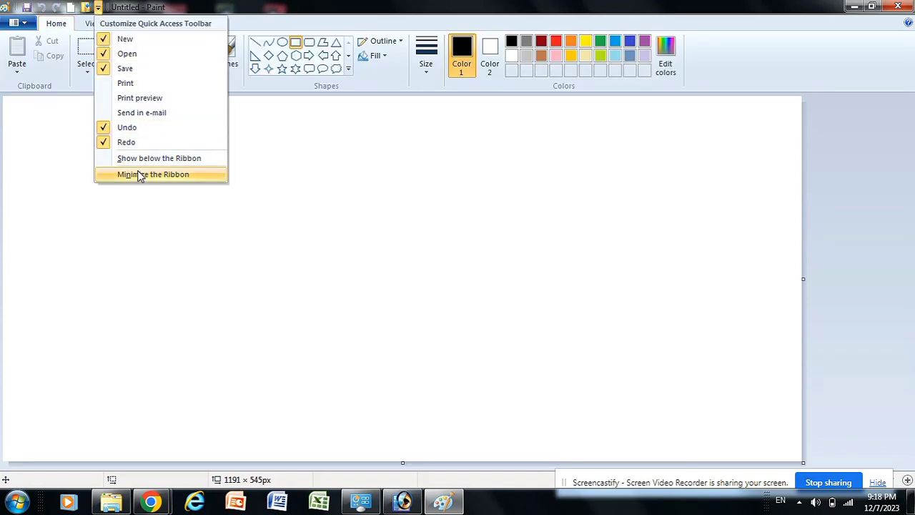
left_click(156, 175)
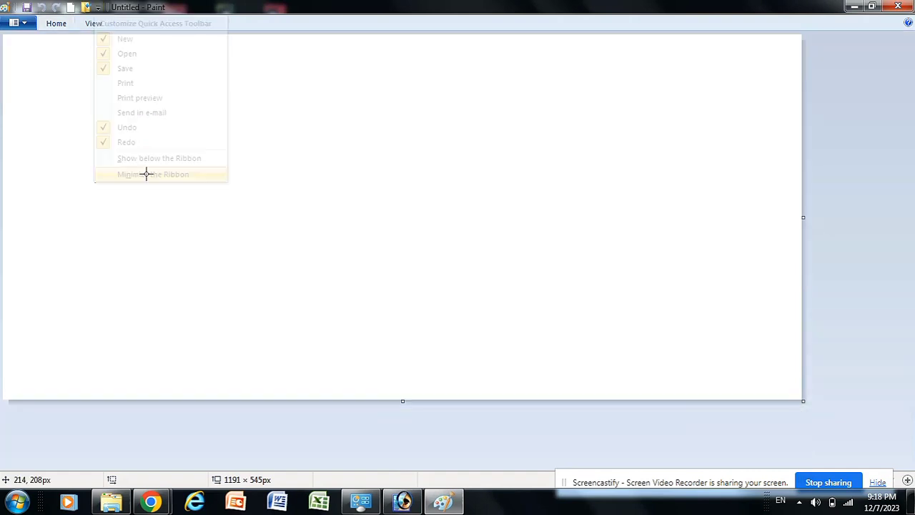
left_click(98, 7)
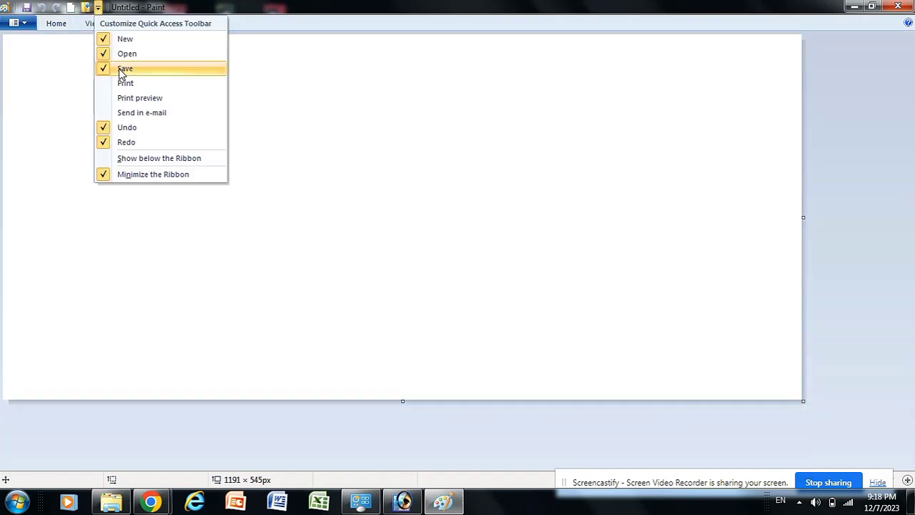
left_click(139, 175)
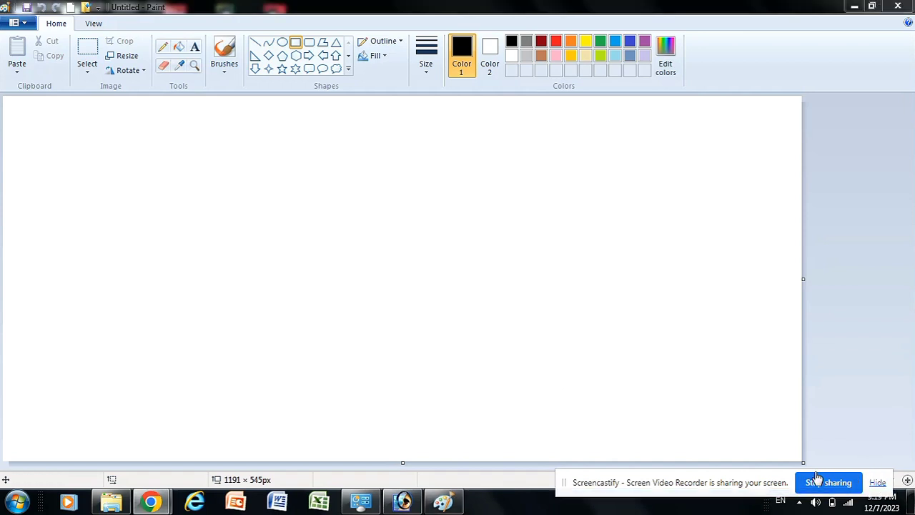
Zoom the canvas to 300%, scroll it vertically and horizontally, and return the zoom to 100%.
left_click_drag(784, 480, 681, 481)
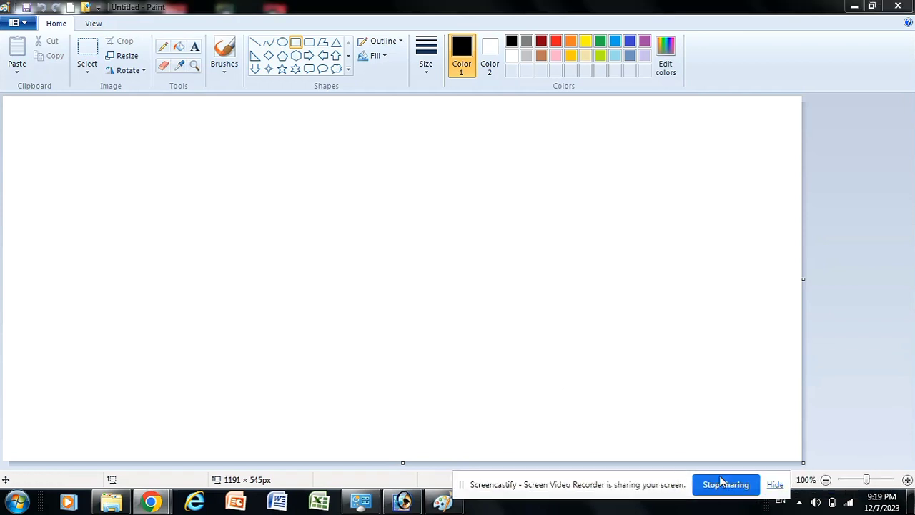
left_click(907, 480)
left_click(907, 480)
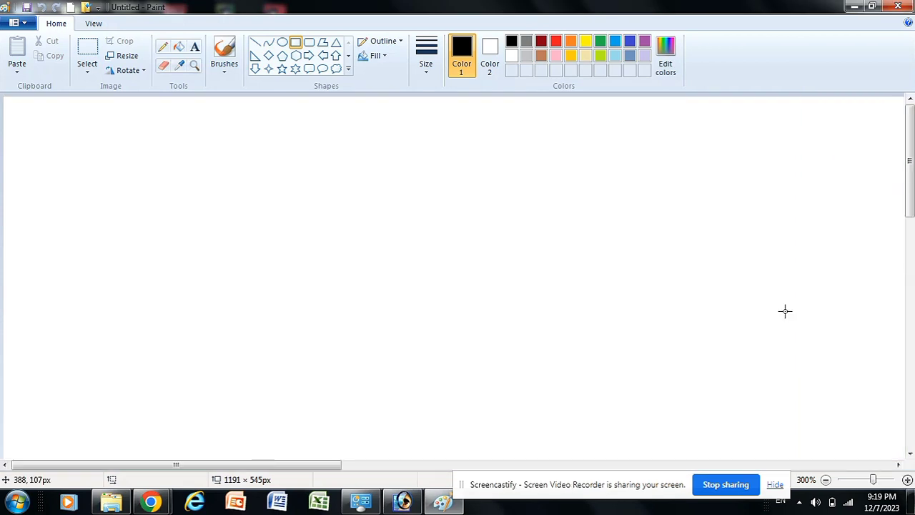
left_click_drag(912, 175, 910, 246)
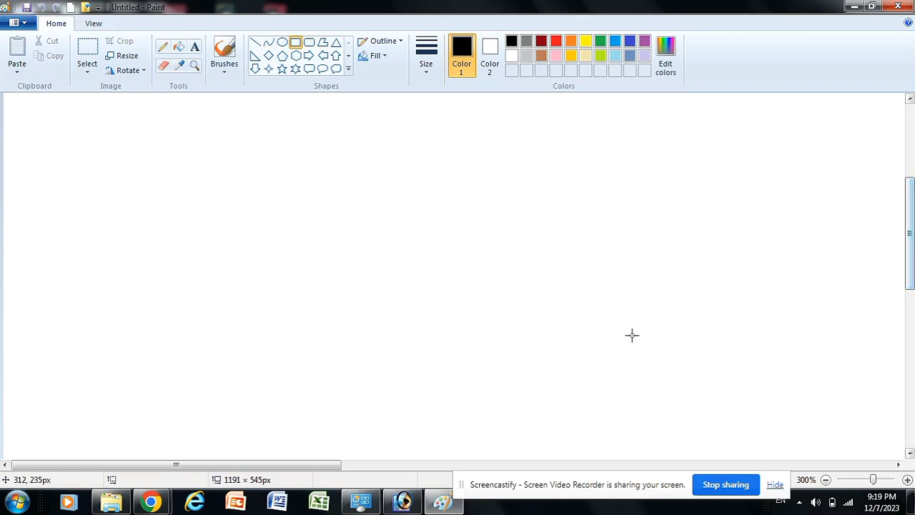
left_click_drag(316, 467, 706, 471)
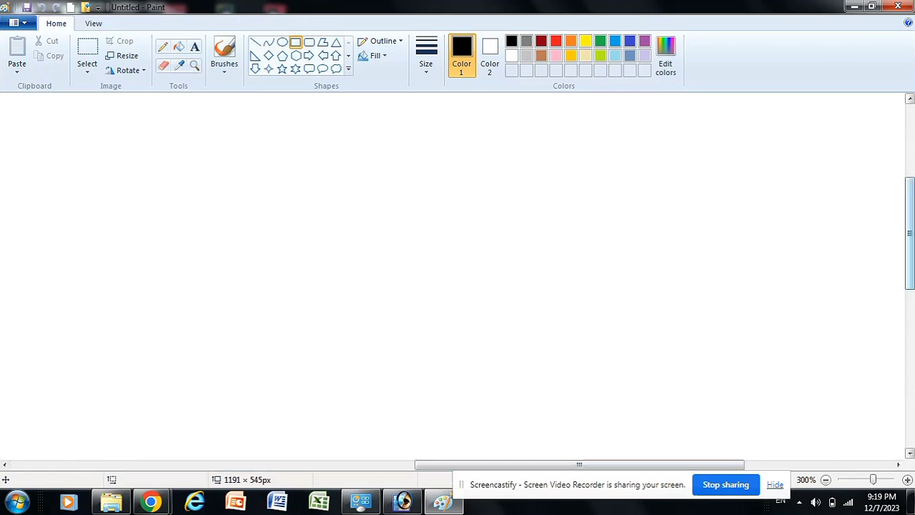
left_click_drag(912, 267, 912, 298)
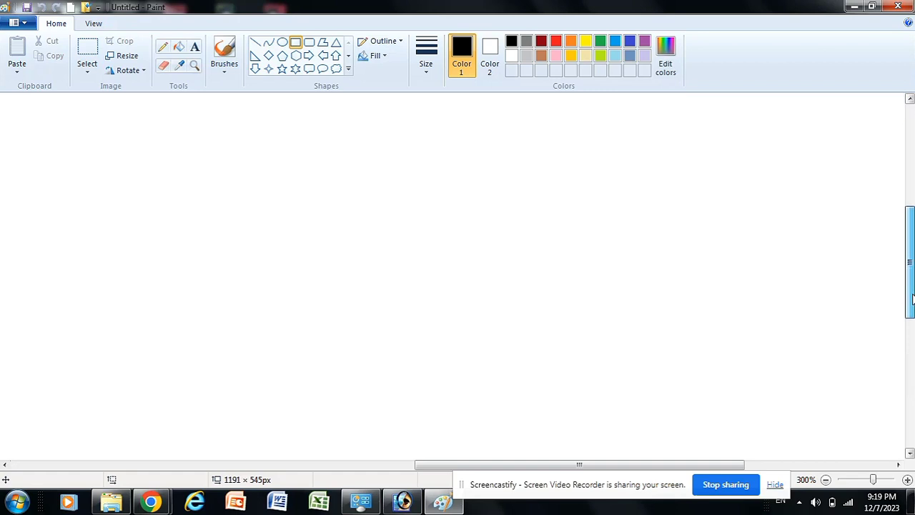
left_click(825, 480)
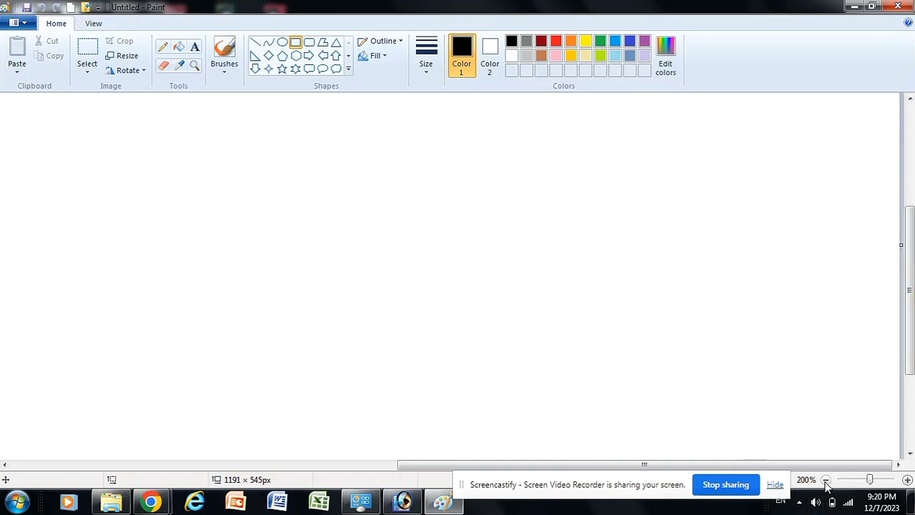
left_click(825, 480)
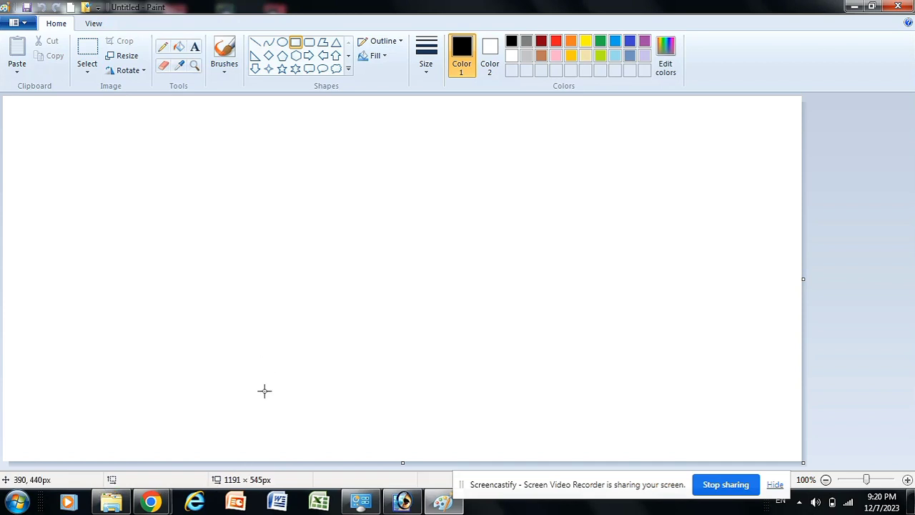
Draw three ovals of about 224 × 177, 136 × 91 and 61 × 93 px, and clear the whole canvas.
left_click(285, 44)
left_click_drag(238, 145, 388, 263)
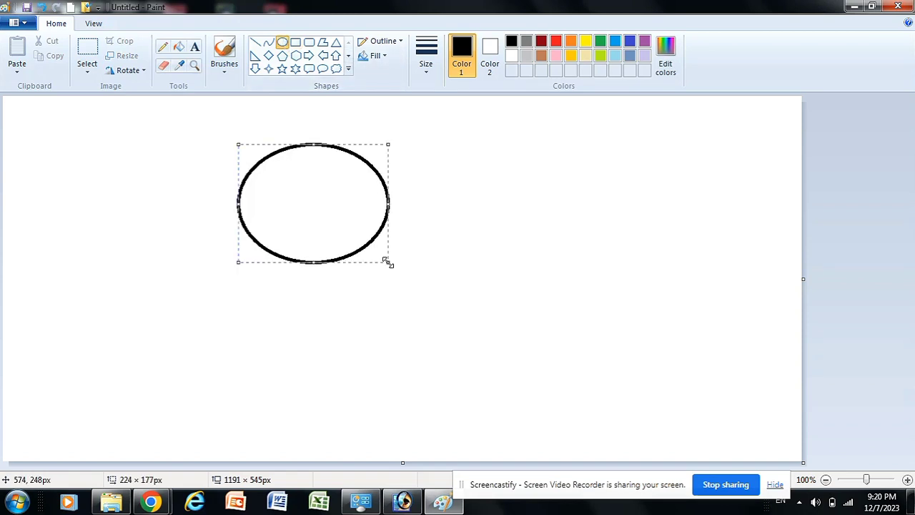
left_click_drag(337, 314, 427, 375)
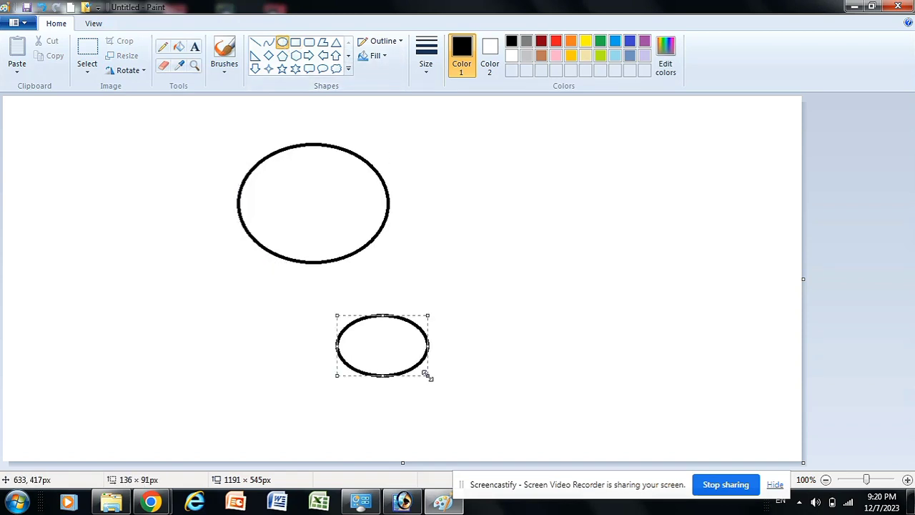
left_click_drag(493, 163, 533, 226)
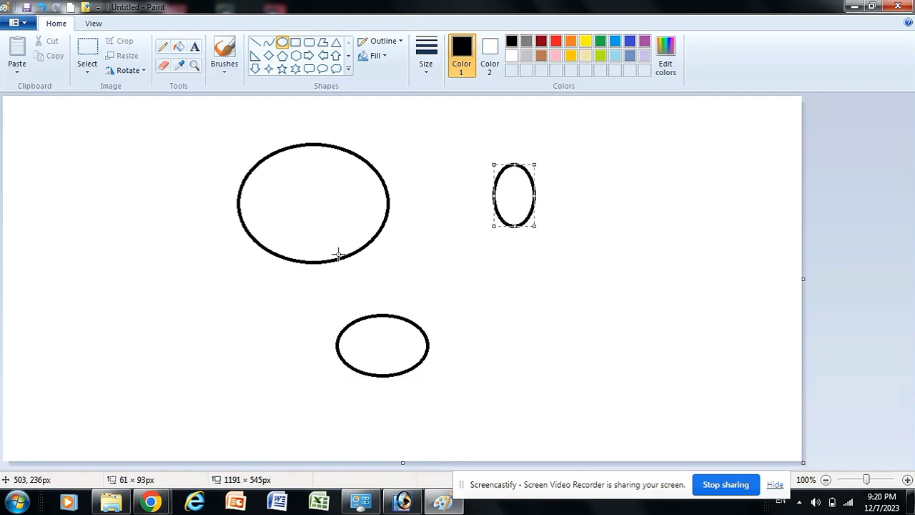
key("ctrl+a")
key("Delete")
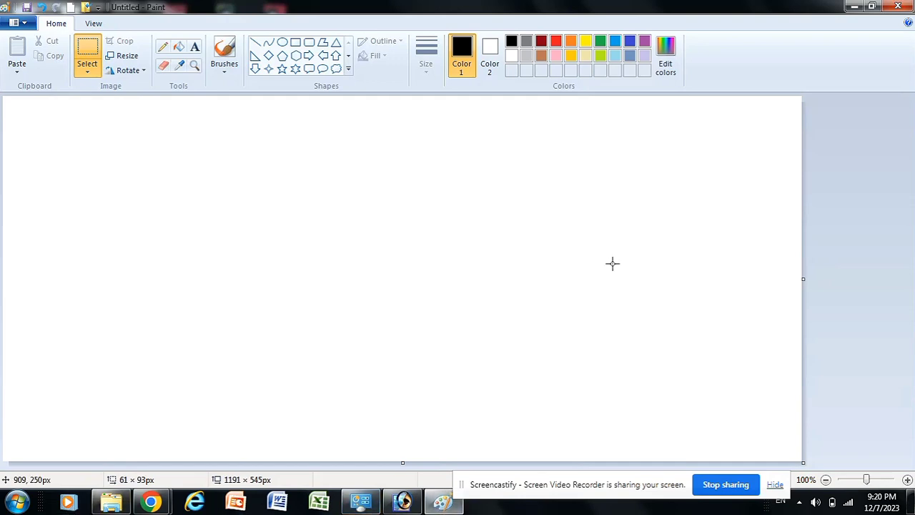
Minimize the Paint window to the desktop and restore it, and review the available file commands and recent pictures.
left_click(853, 7)
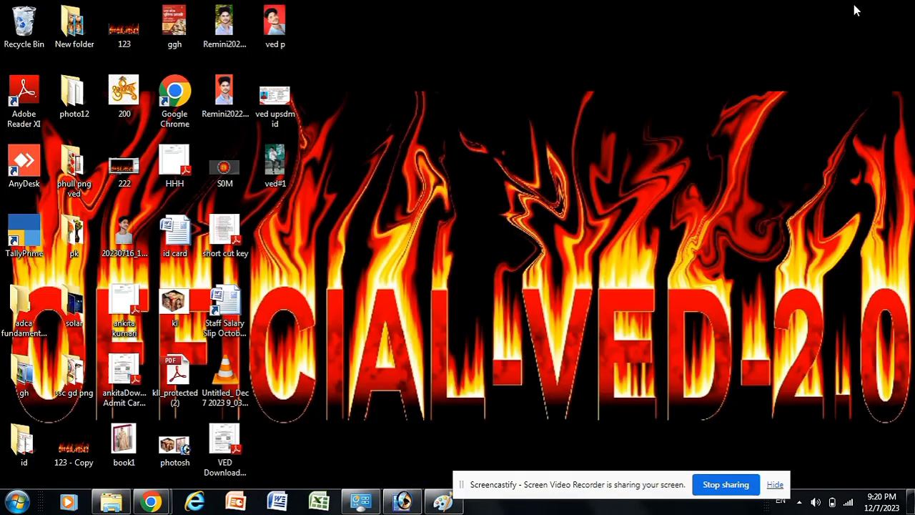
left_click(443, 502)
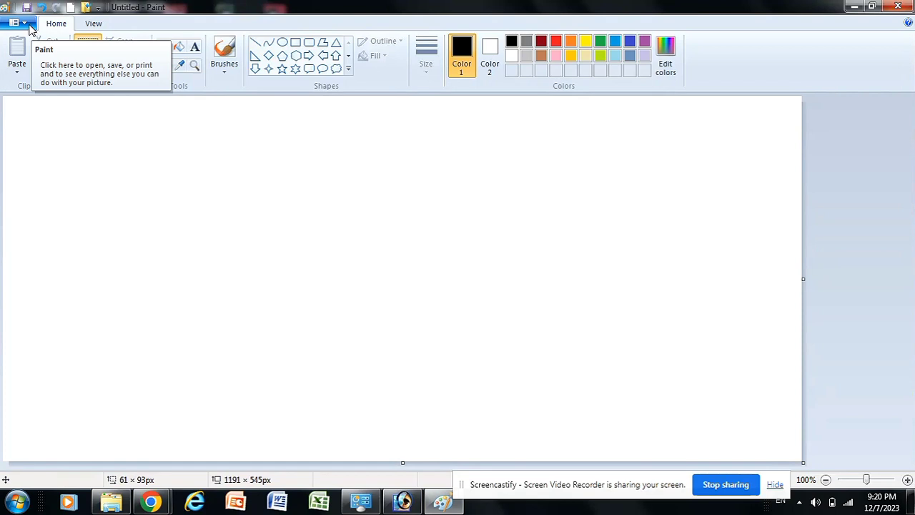
left_click(24, 23)
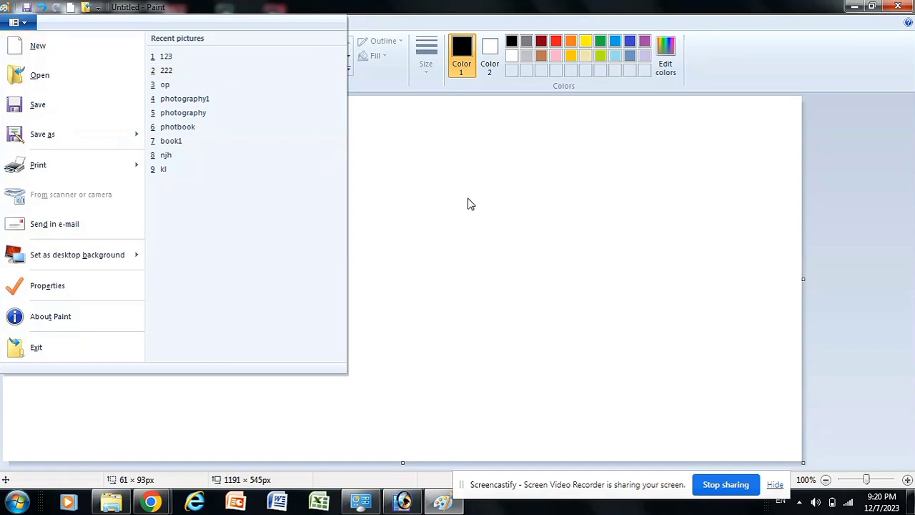
left_click(439, 194)
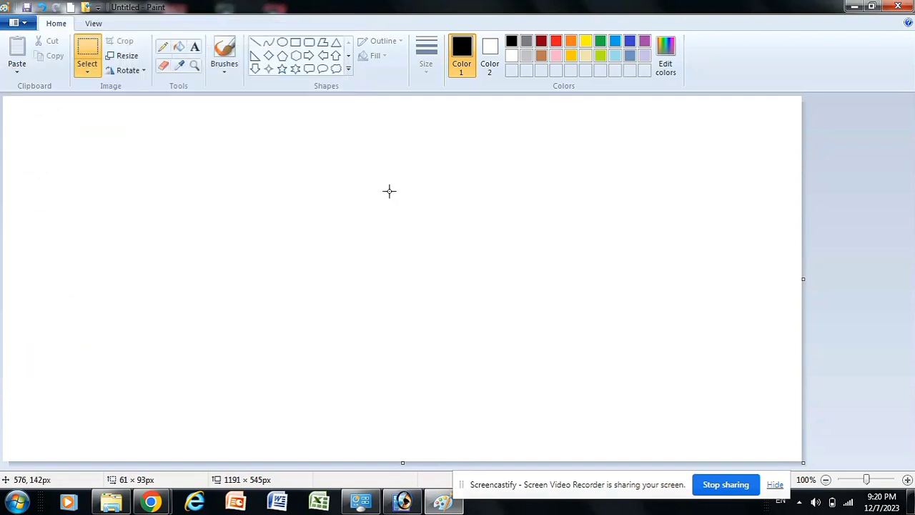
Start a new picture without saving the changes and draw an oval about 357 × 229 px in its upper left area.
key("ctrl+n")
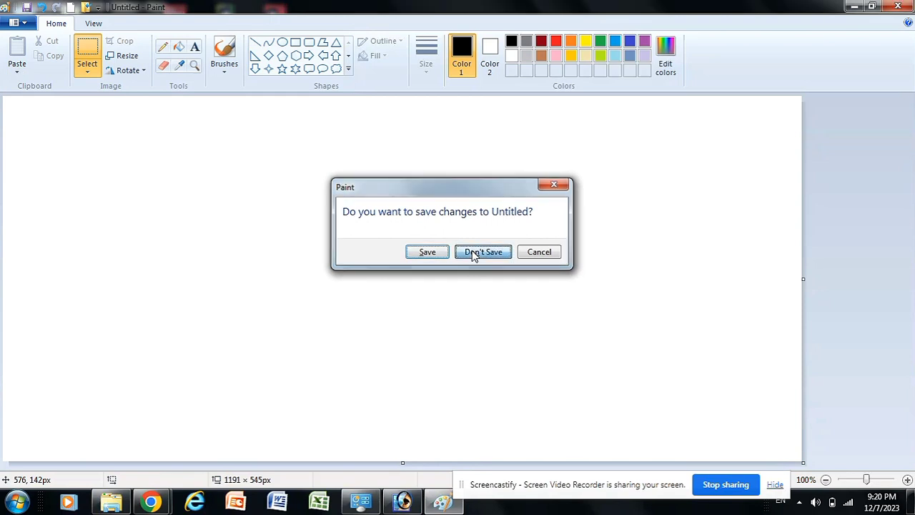
left_click(483, 251)
left_click(283, 43)
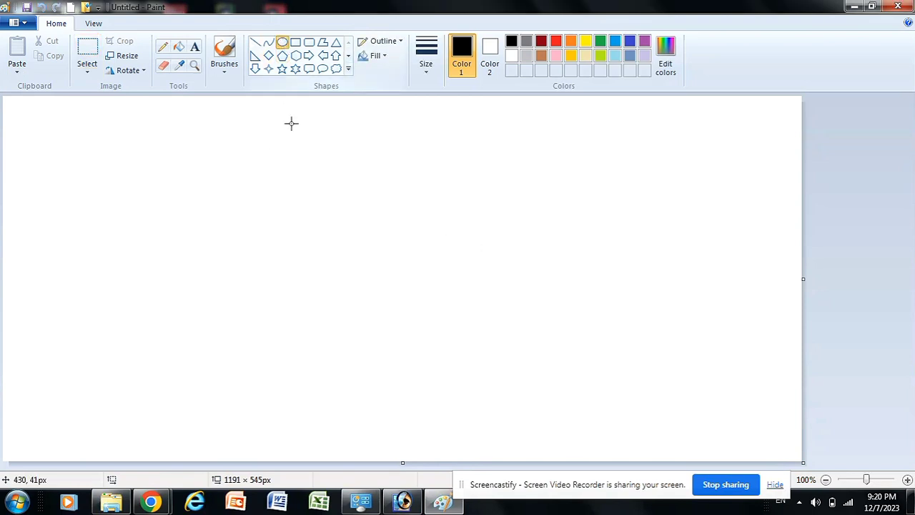
left_click_drag(153, 114, 394, 269)
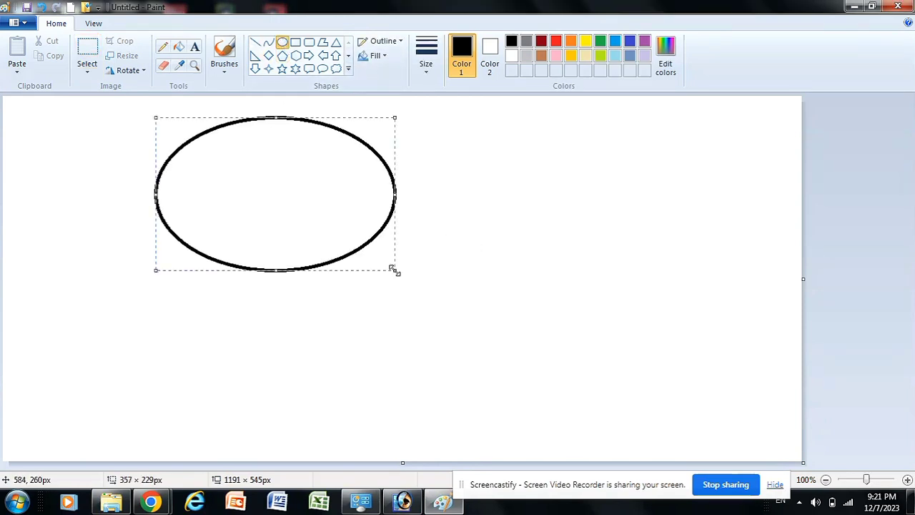
Save the oval drawing as Untitled and start a new blank picture.
key("ctrl+s")
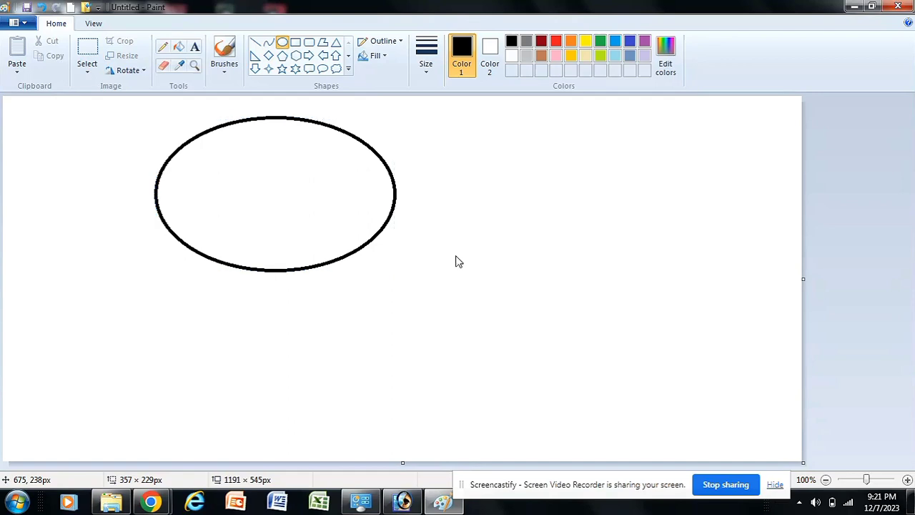
key("Return")
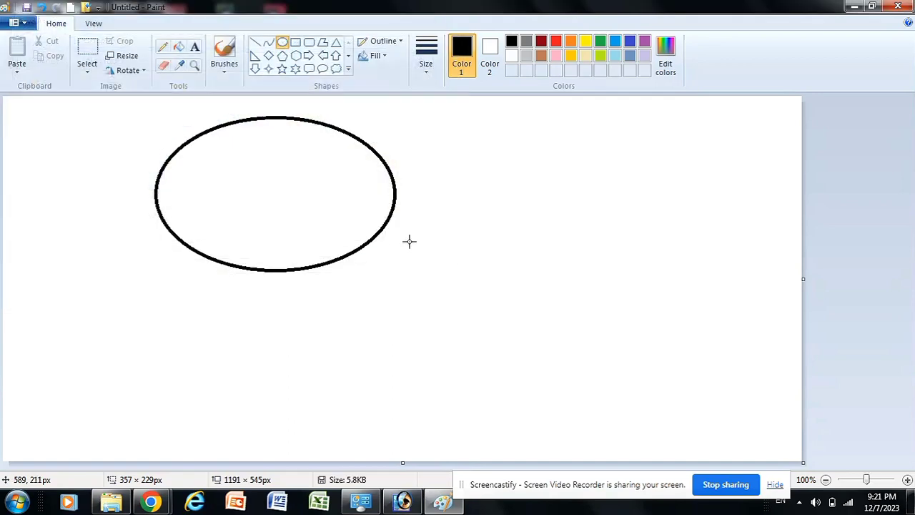
left_click(15, 24)
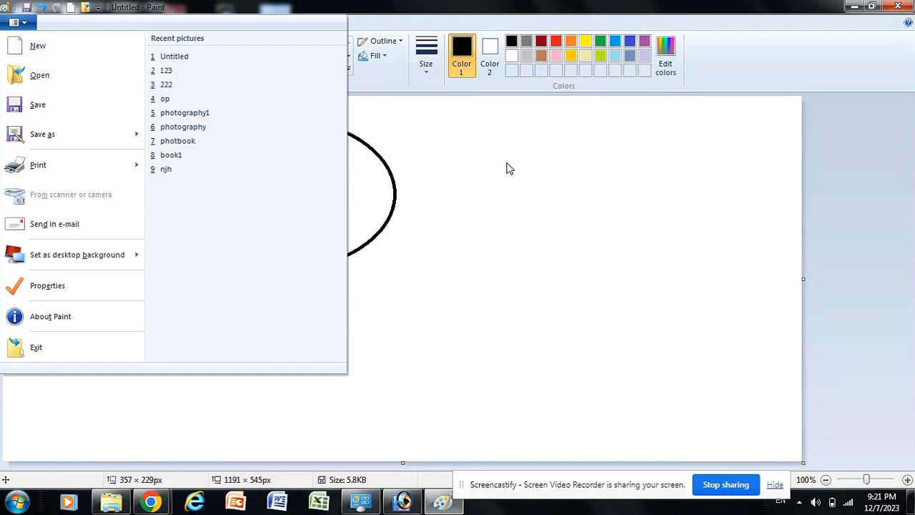
left_click(45, 55)
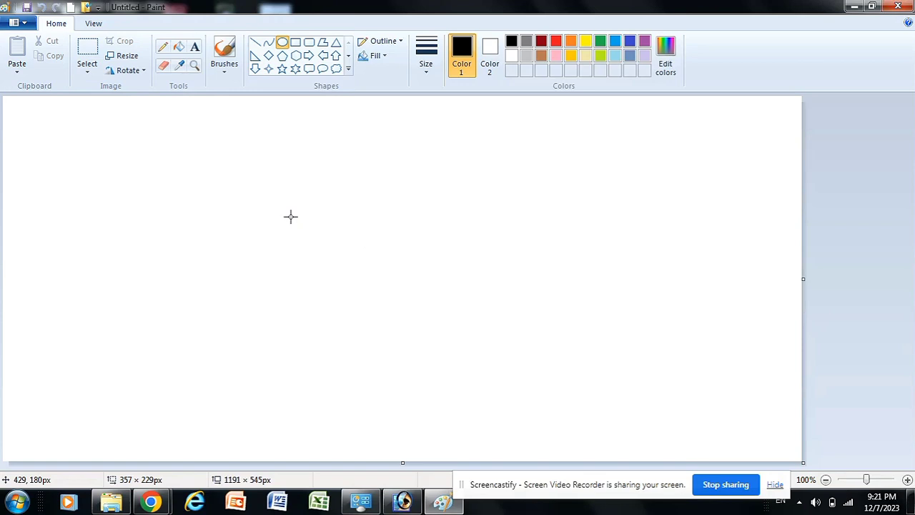
Open the picture "123 - Copy" from the Desktop.
left_click(19, 23)
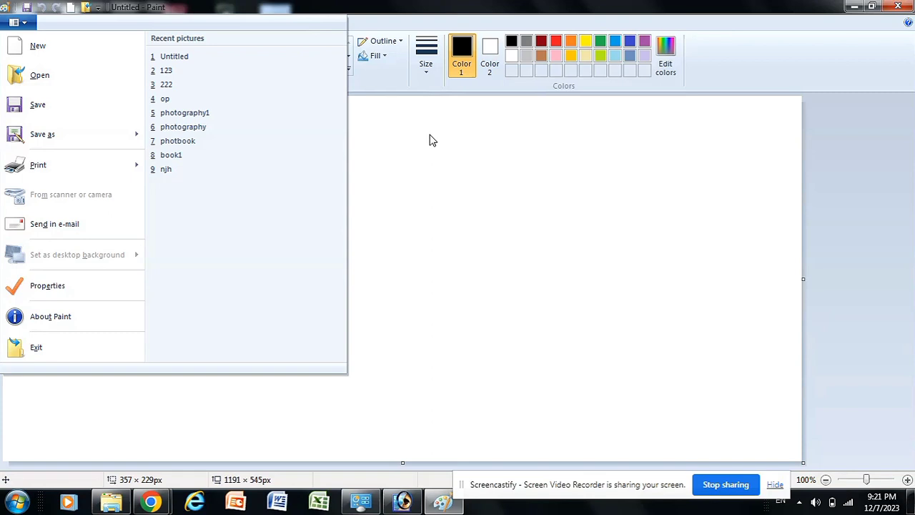
left_click(61, 79)
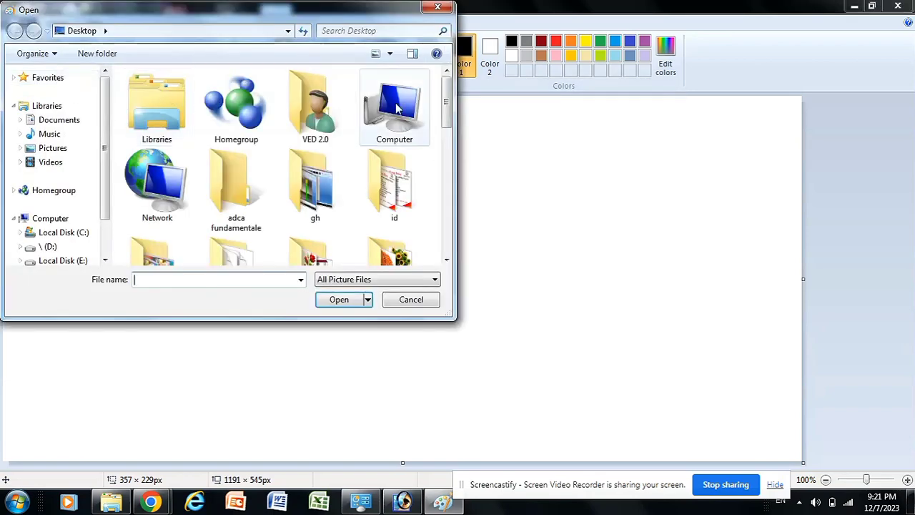
left_click_drag(450, 108, 452, 175)
left_click(330, 153)
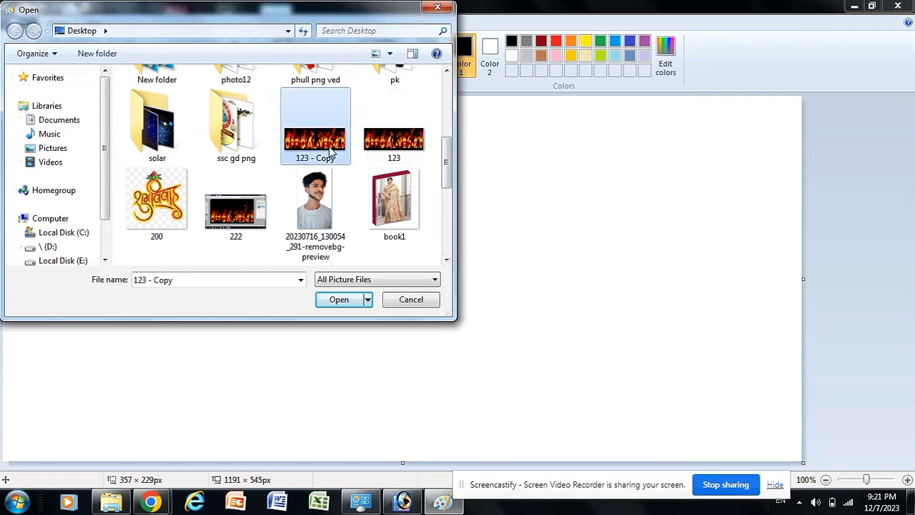
left_click(355, 299)
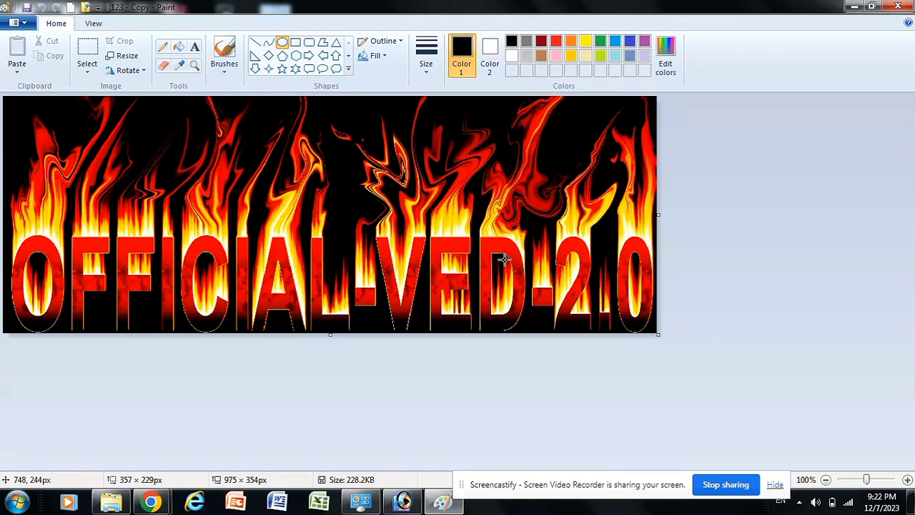
Open the picture HHJPHOTO from the "phull png ved" folder on the Desktop.
left_click(19, 23)
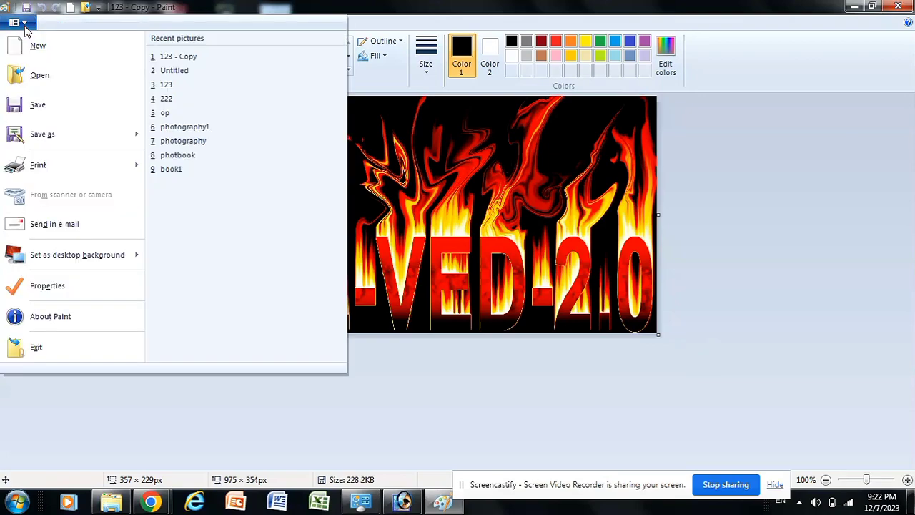
left_click(41, 76)
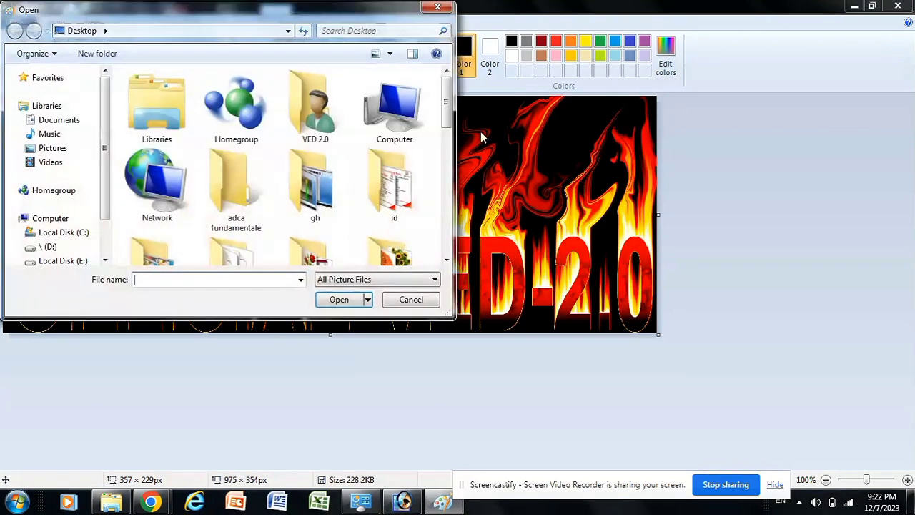
left_click_drag(450, 117, 452, 169)
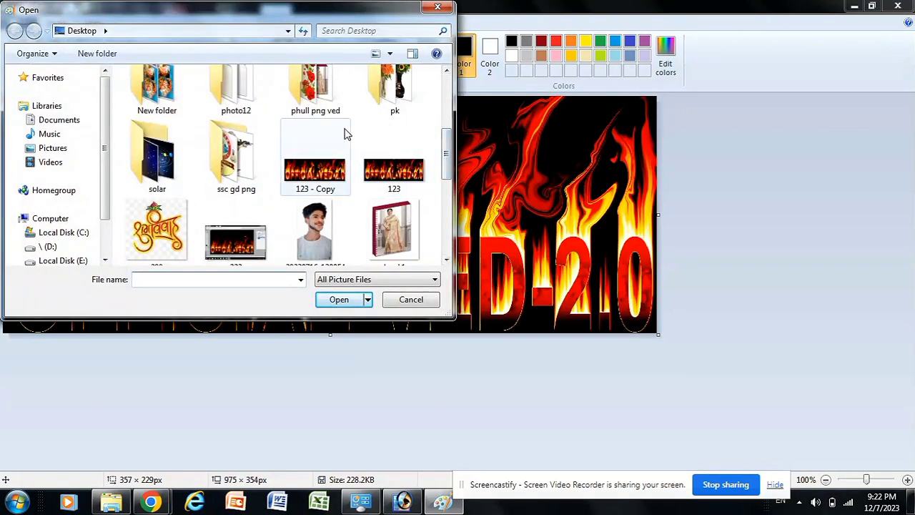
double_click(319, 100)
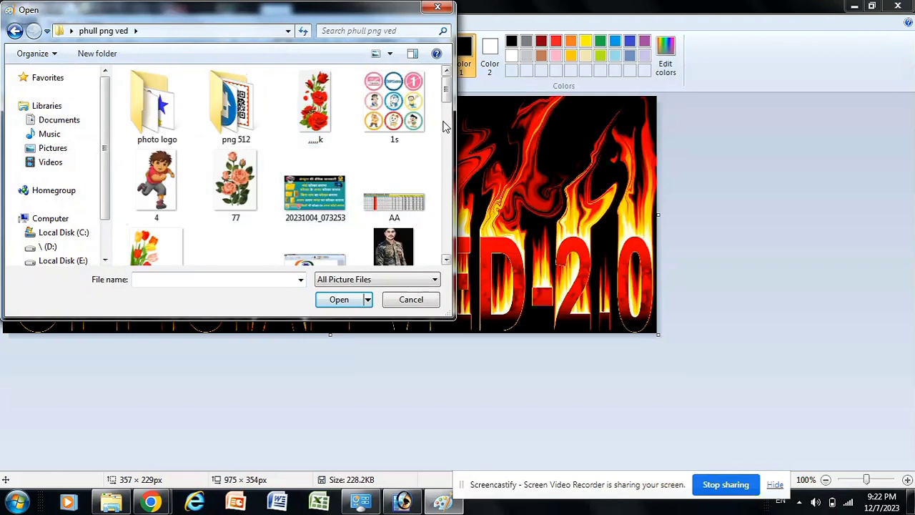
left_click_drag(446, 99, 447, 150)
left_click(175, 150)
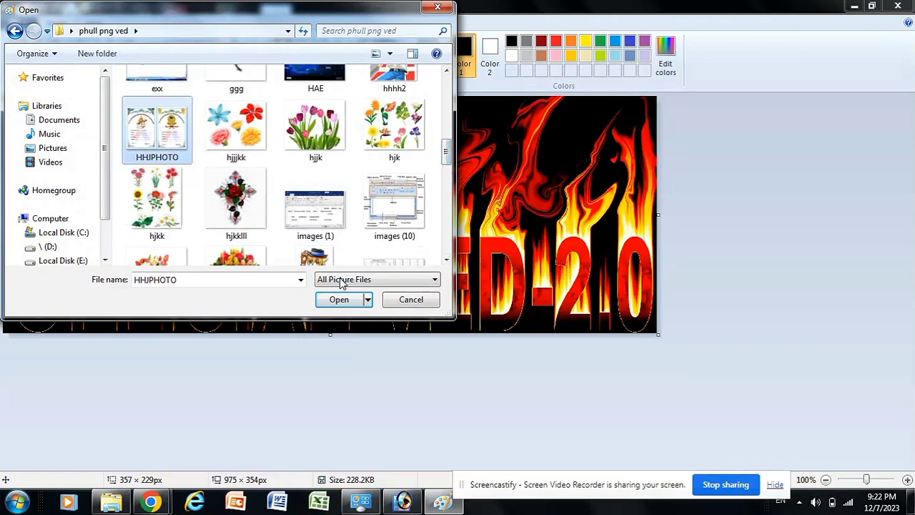
left_click(346, 299)
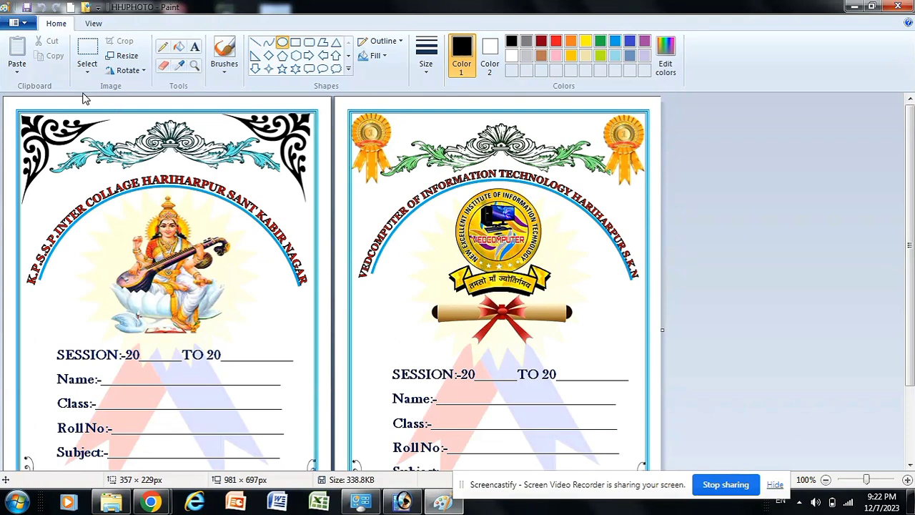
Start a new blank picture and draw a six-point star about 308 × 310 px near the middle of the canvas.
left_click(17, 22)
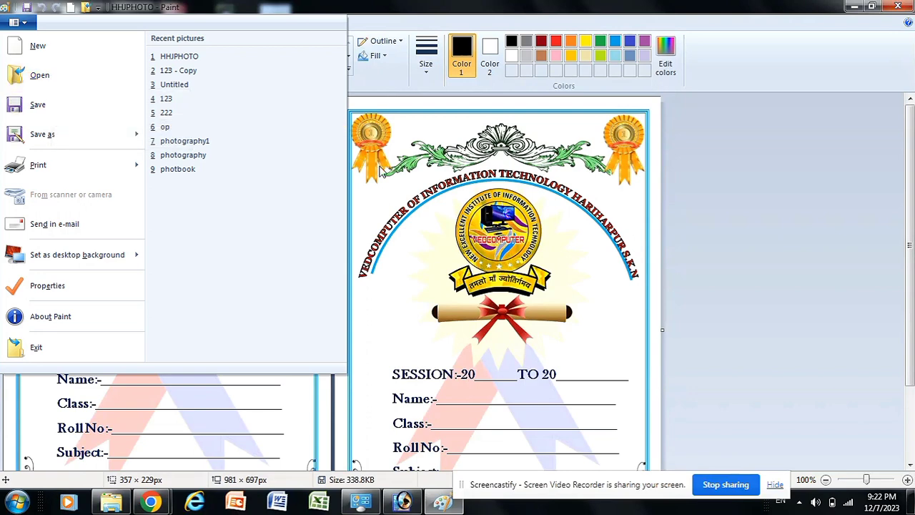
left_click(415, 175)
key("ctrl+n")
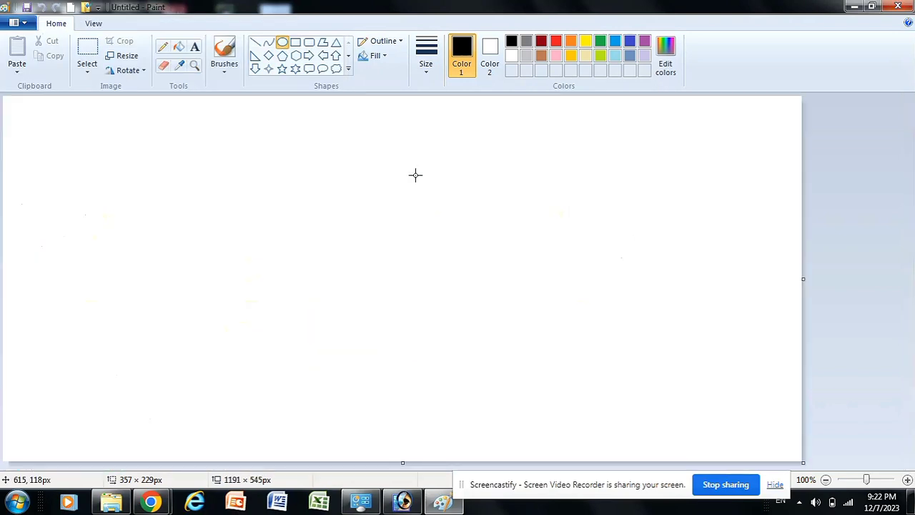
left_click(295, 69)
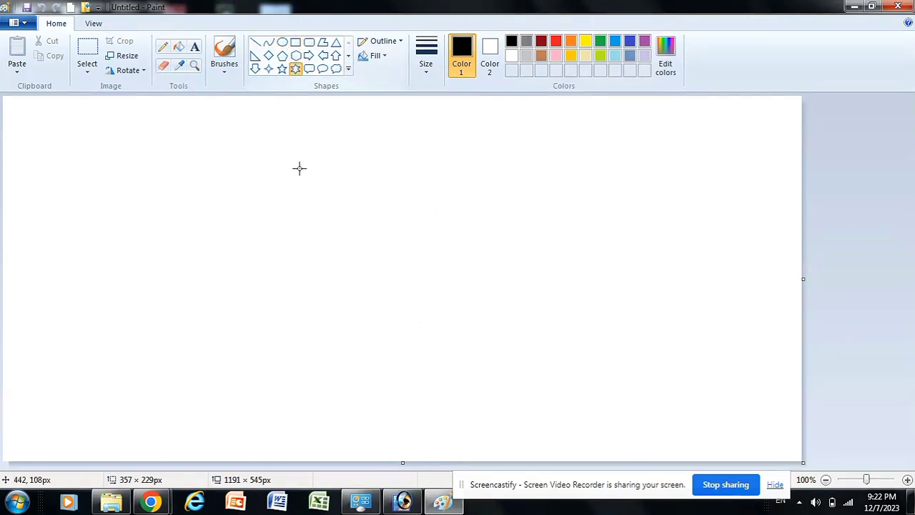
left_click_drag(290, 170, 497, 376)
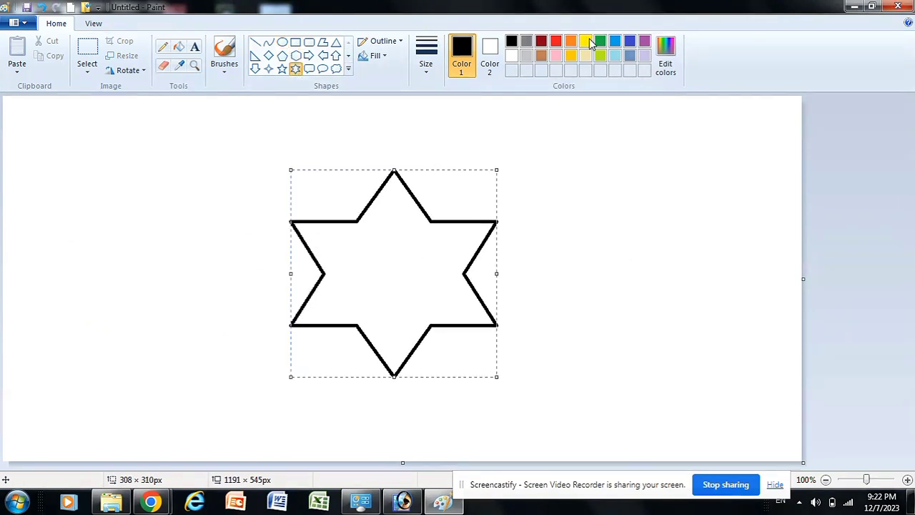
Recolor the star's outline red and fill its interior with the same red.
left_click(555, 40)
left_click(179, 47)
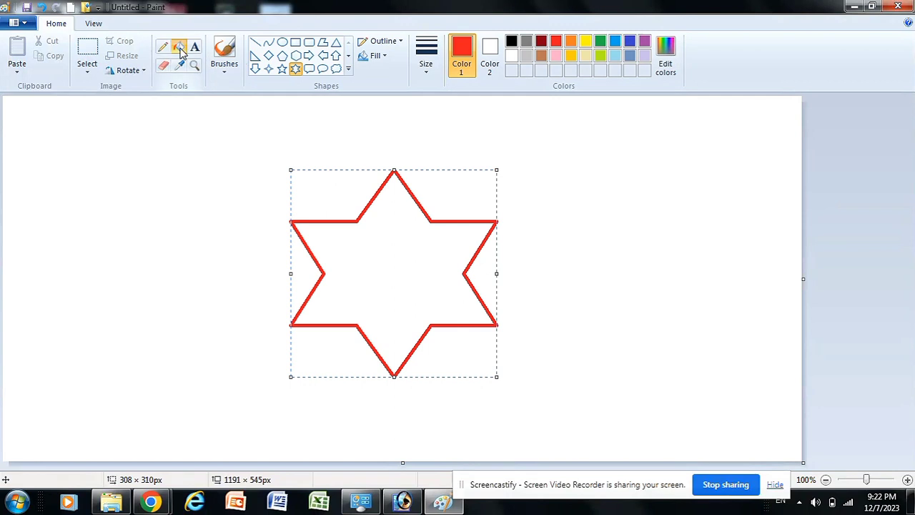
left_click(398, 238)
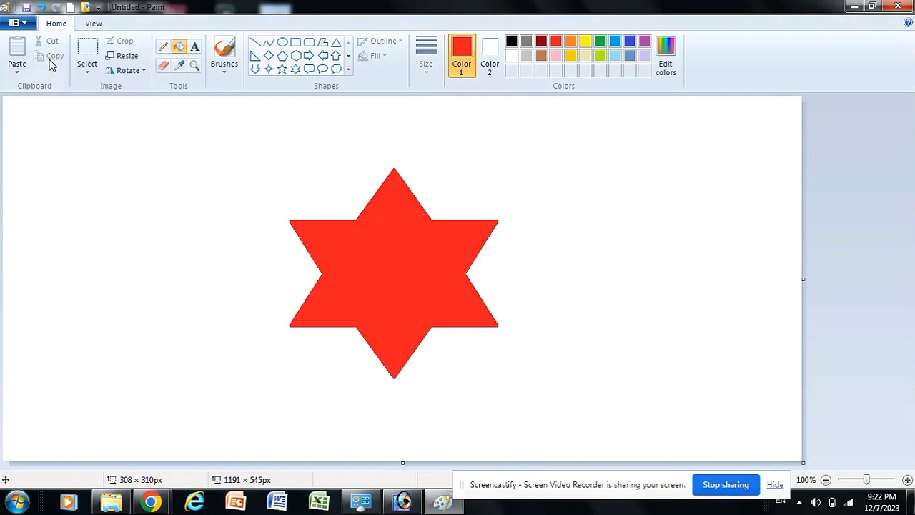
Save the star drawing to the Desktop as a PNG file named STAR.
left_click(27, 26)
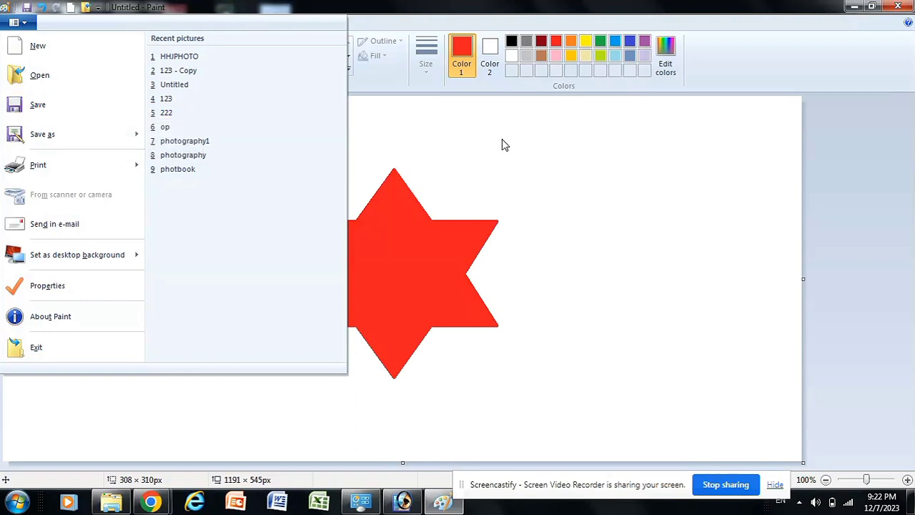
left_click(62, 110)
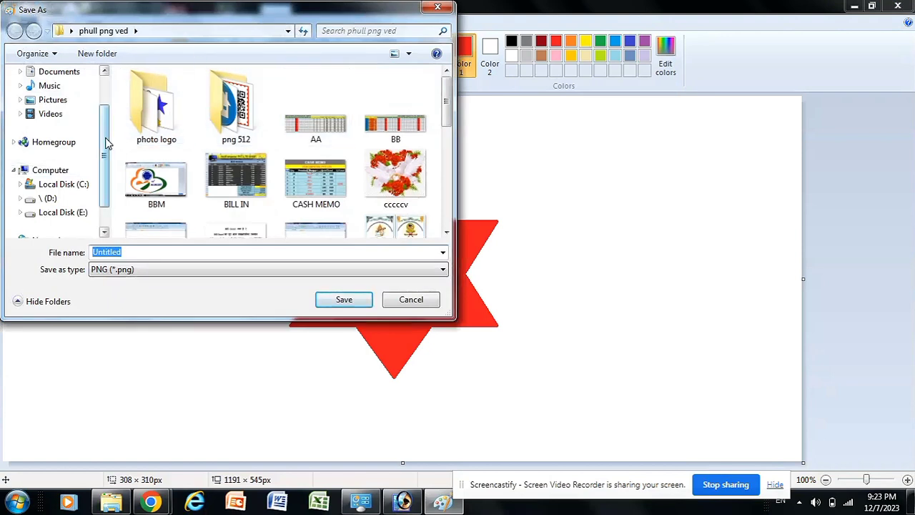
left_click_drag(106, 136, 105, 99)
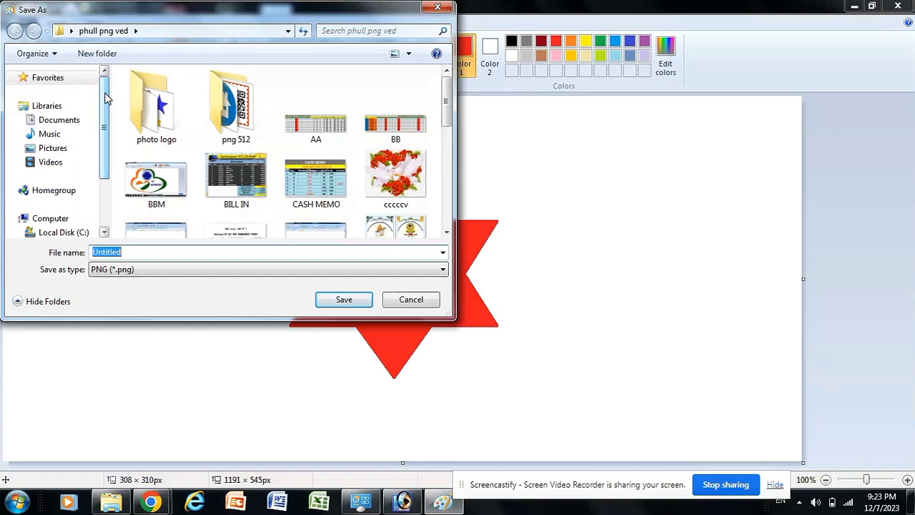
left_click(250, 33)
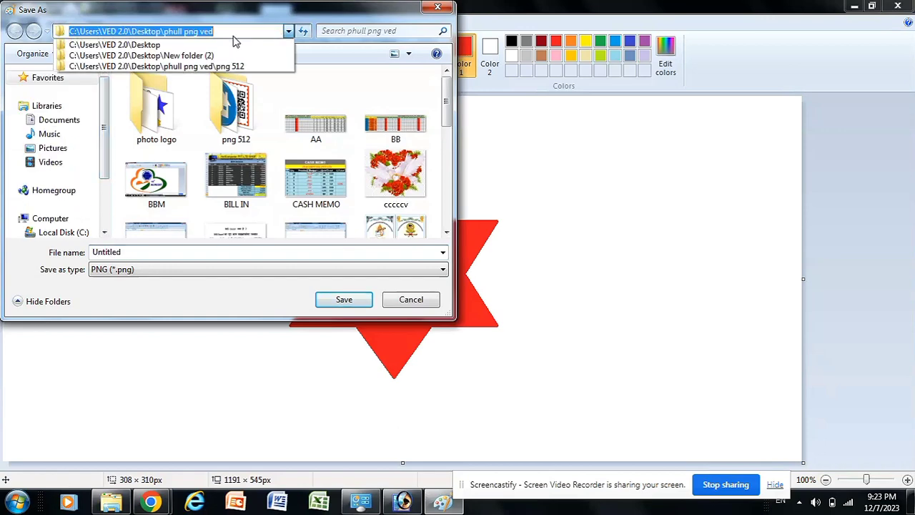
left_click(182, 45)
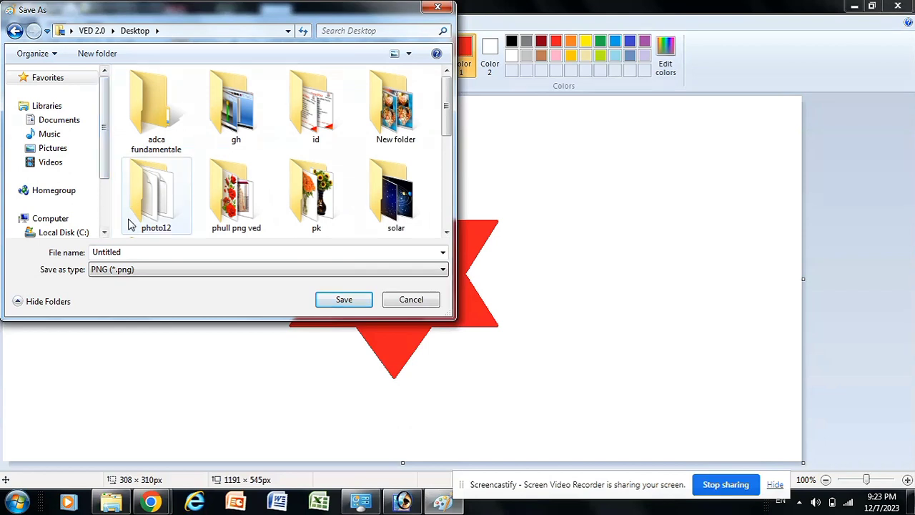
double_click(131, 253)
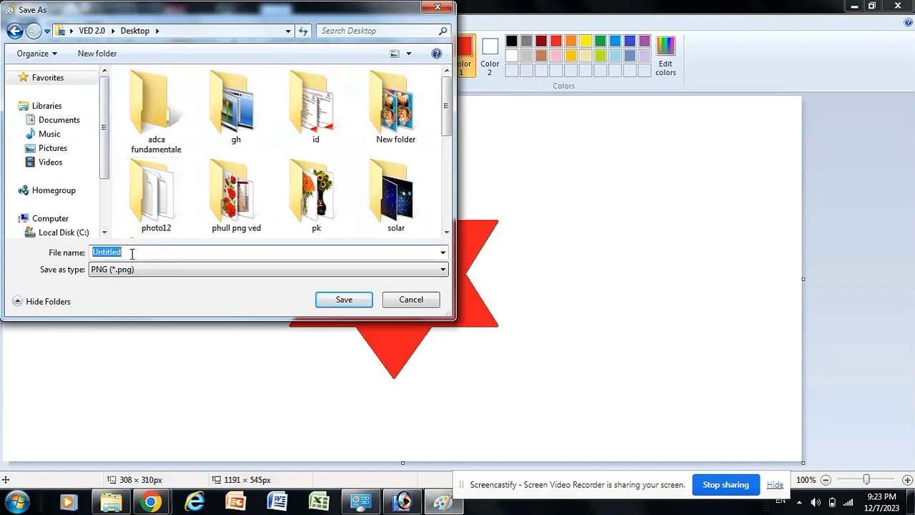
key("BackSpace")
type("SRA")
key("BackSpace")
key("BackSpace")
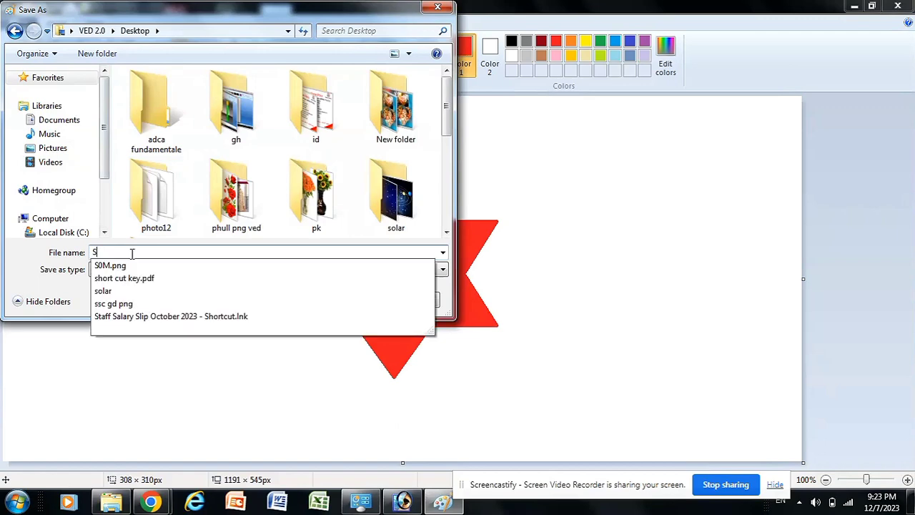
type("TAR")
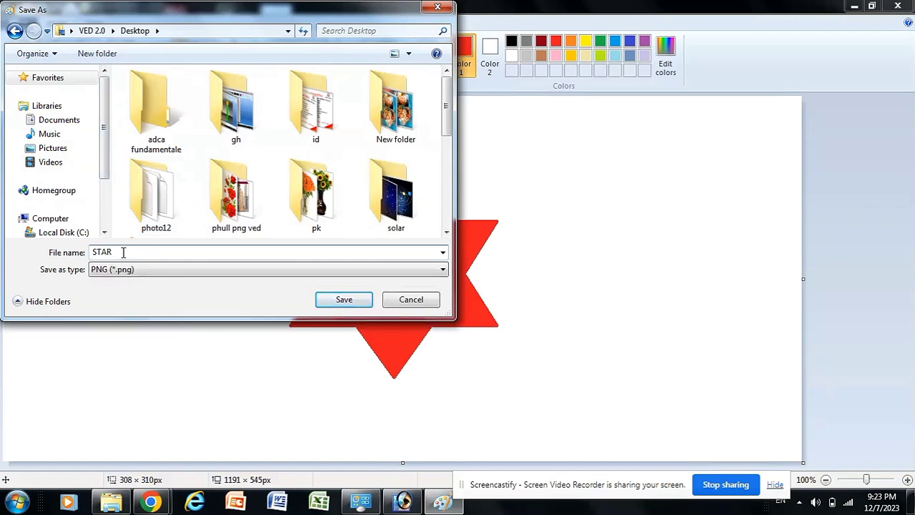
left_click(343, 301)
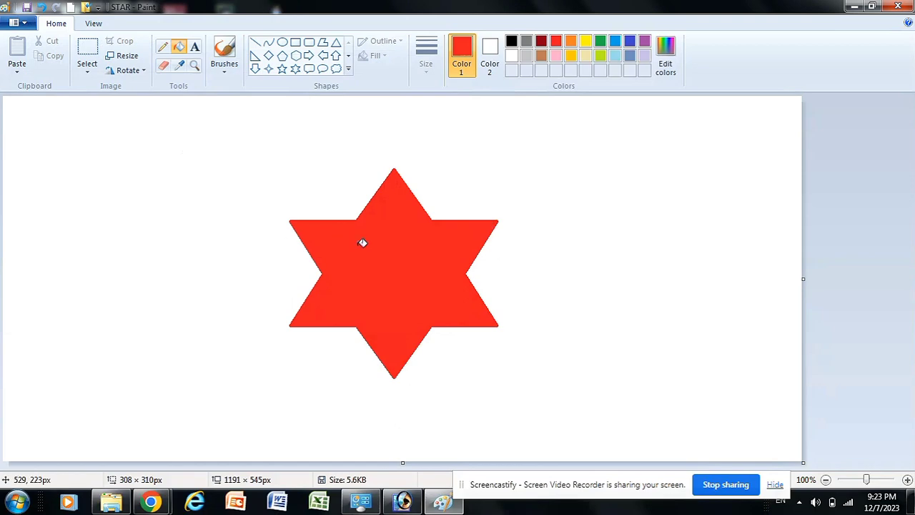
Minimize Paint, view the saved STAR picture from the desktop in Windows Photo Viewer, close it and return to Paint.
left_click(855, 8)
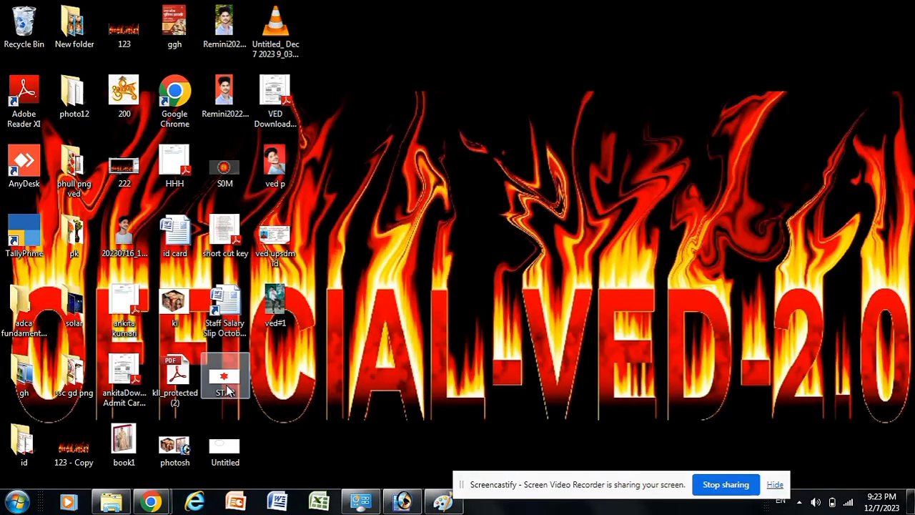
double_click(226, 381)
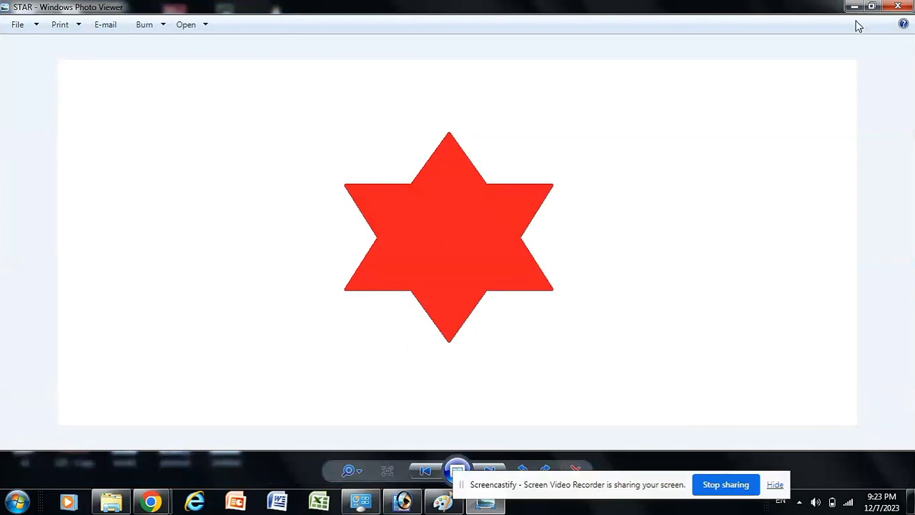
left_click(898, 7)
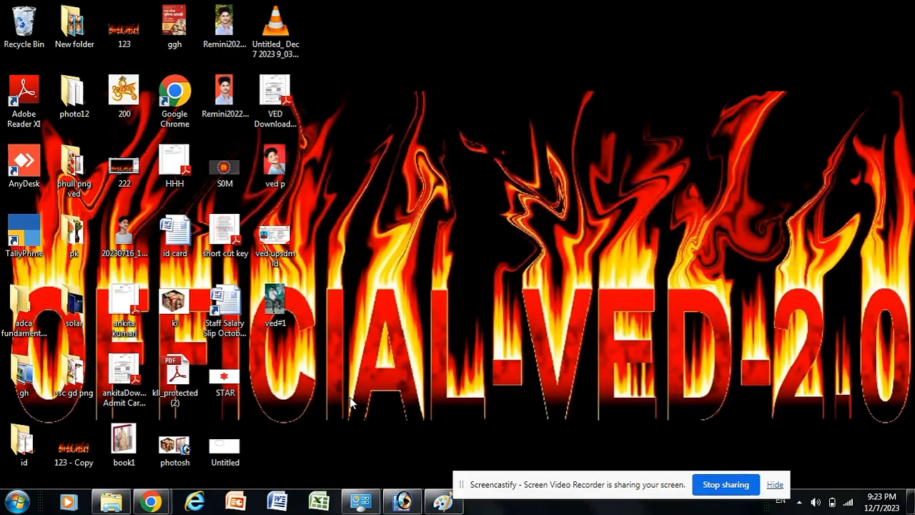
left_click(443, 502)
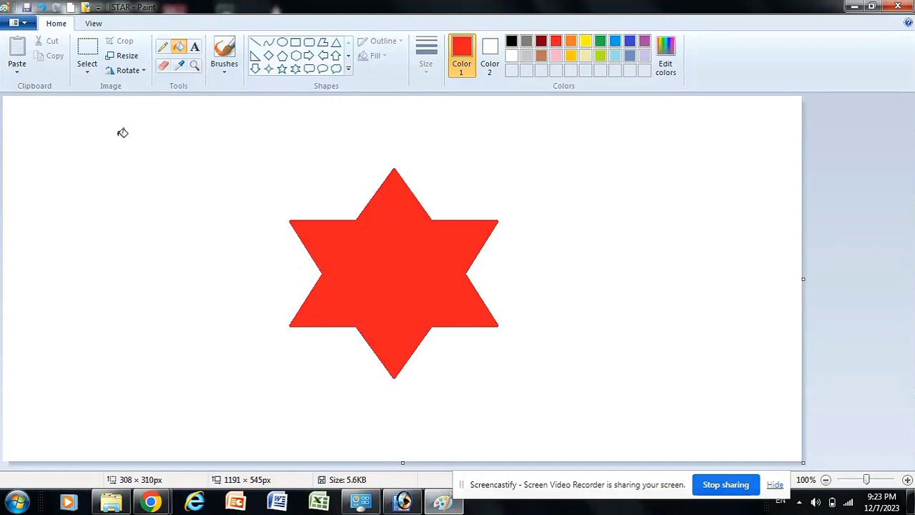
Save a copy of the star picture in the Documents library as a PNG named RTT.
left_click(16, 23)
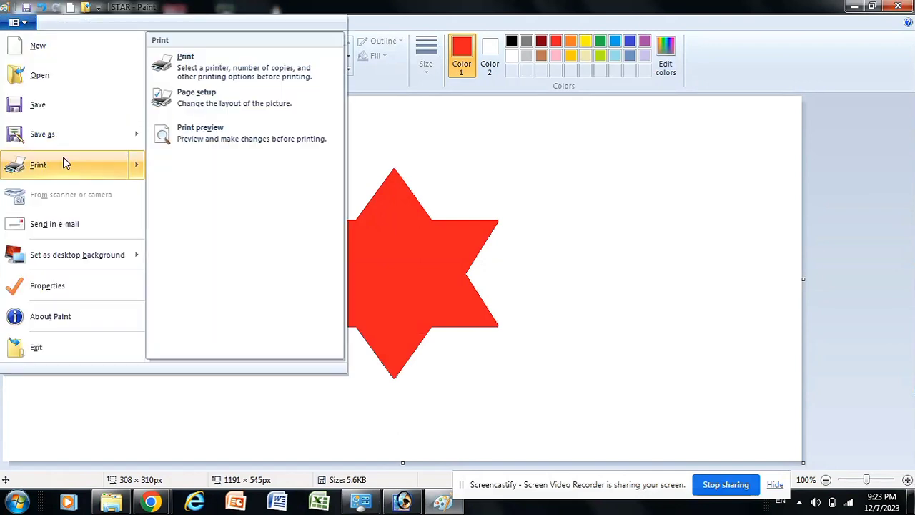
mouse_move(61, 140)
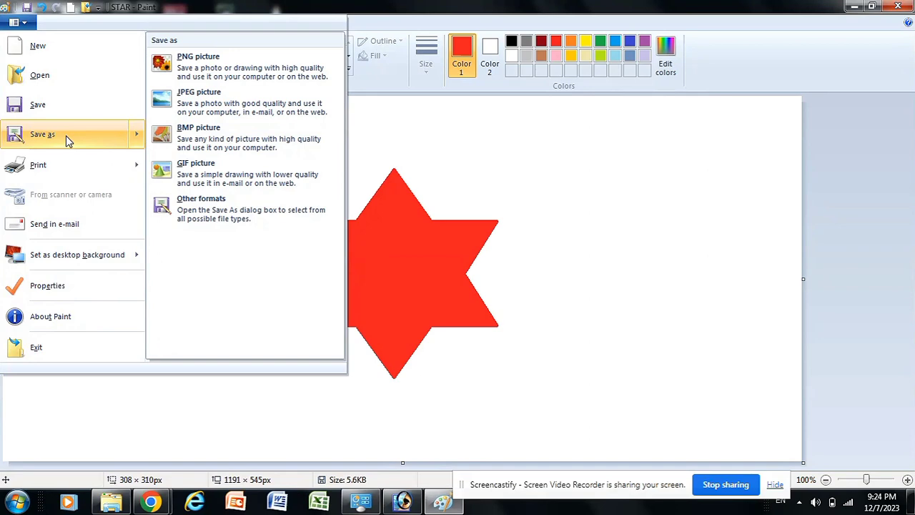
left_click(66, 135)
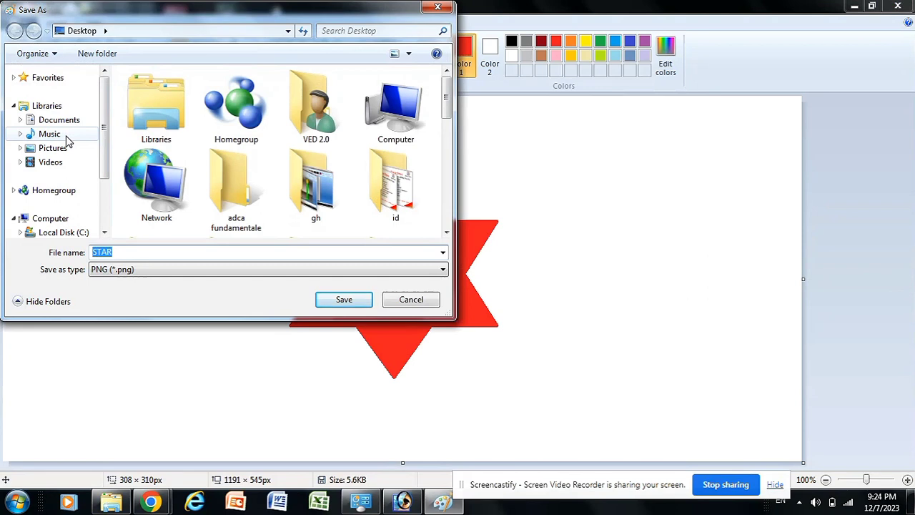
mouse_move(104, 136)
left_mouse_down()
mouse_move(105, 184)
mouse_move(104, 136)
left_mouse_up()
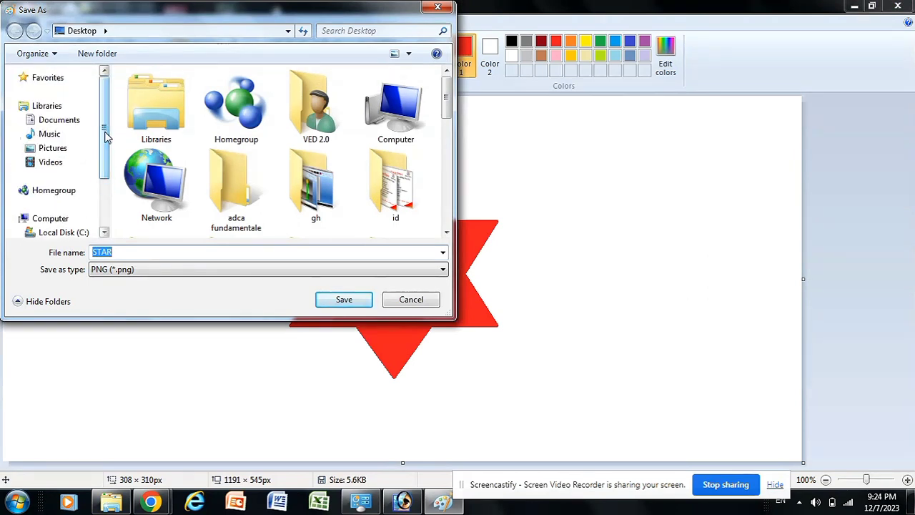
left_click(76, 121)
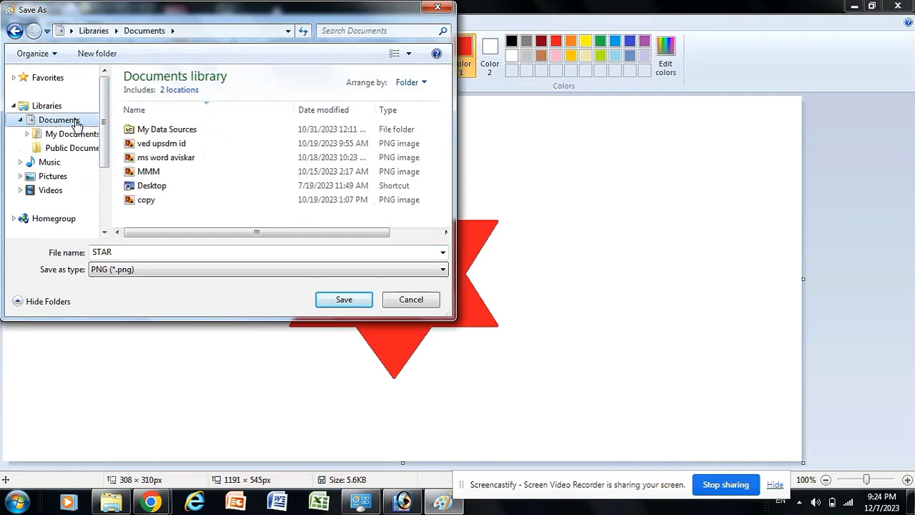
double_click(124, 251)
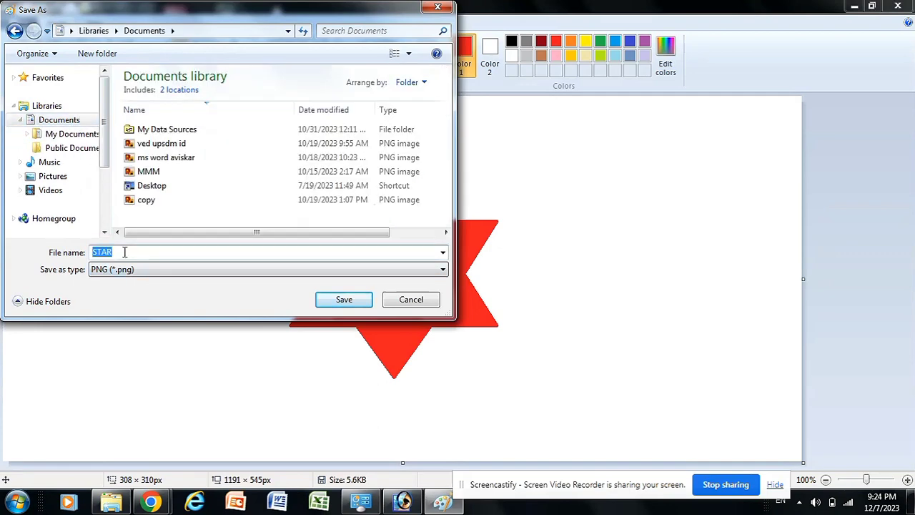
key("BackSpace")
type("RTT")
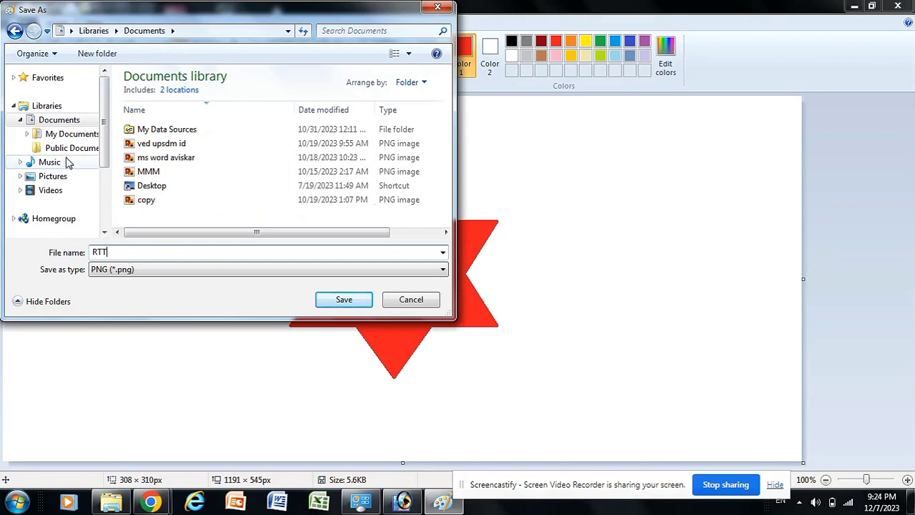
left_click(345, 300)
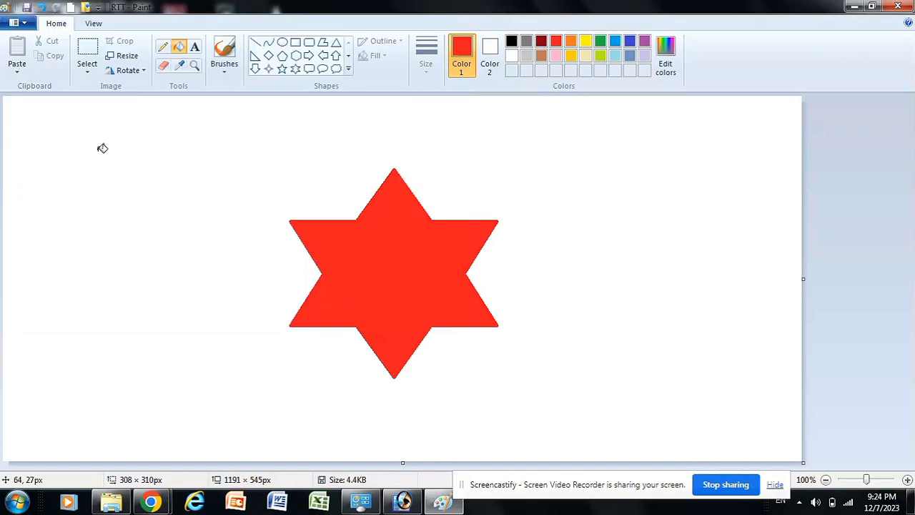
double_click(126, 13)
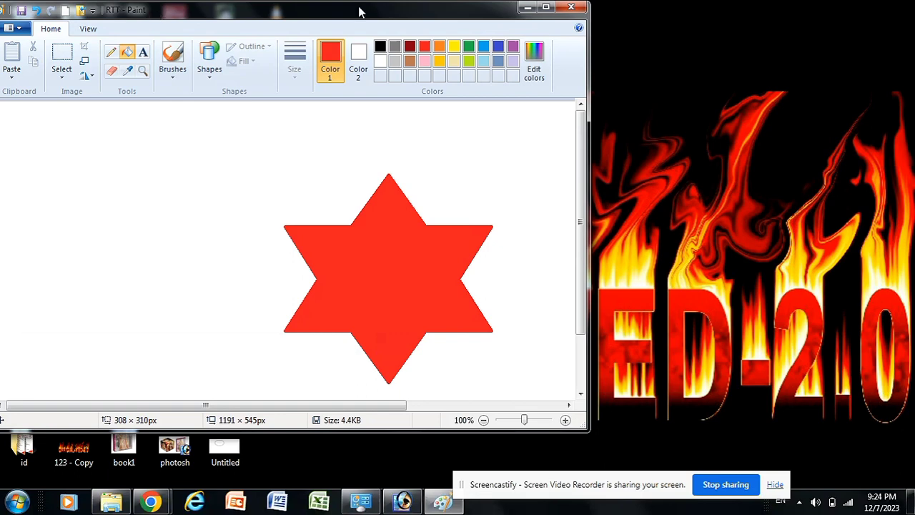
left_click(546, 7)
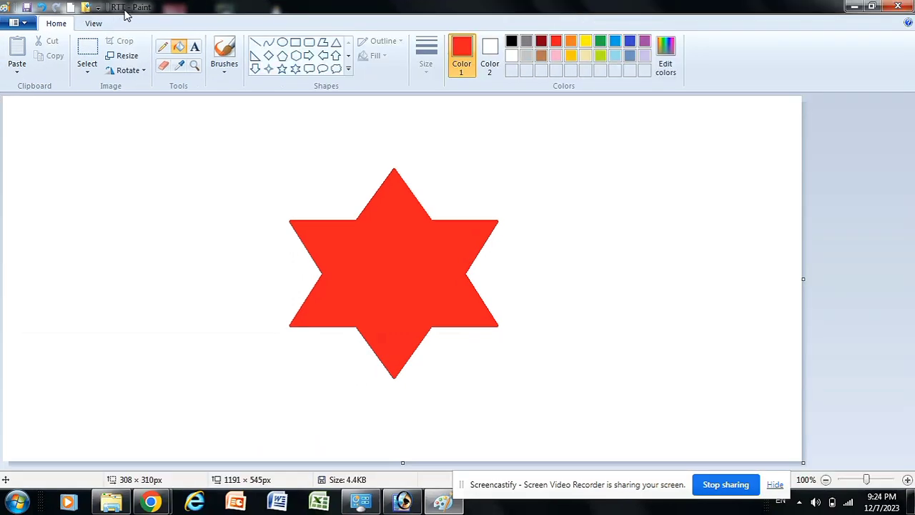
left_click(20, 24)
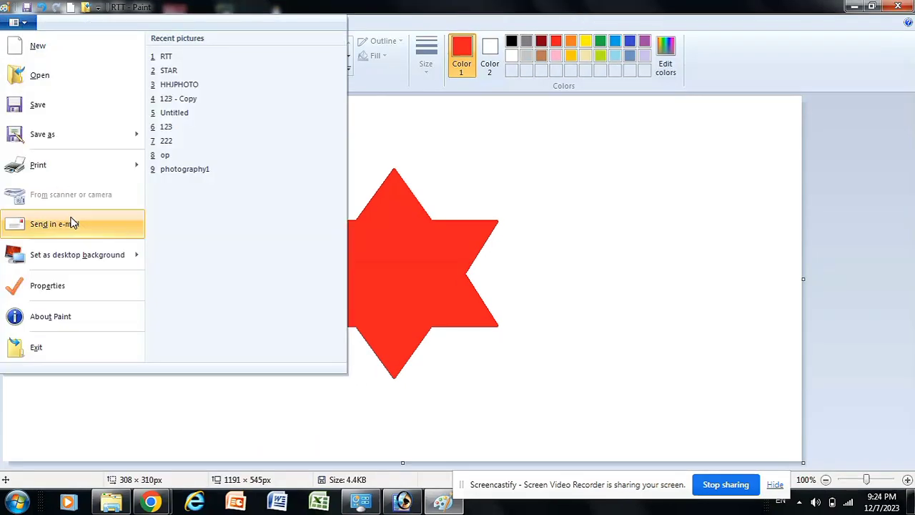
mouse_move(62, 140)
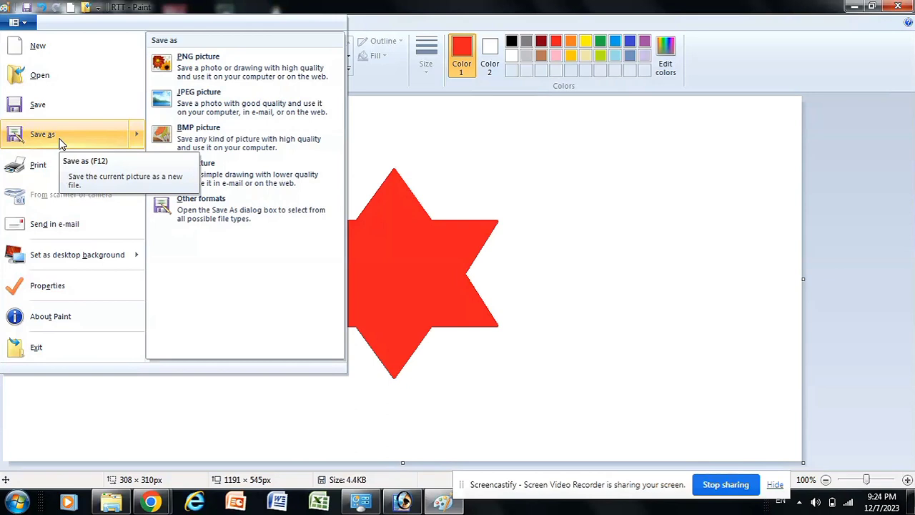
left_click(419, 177)
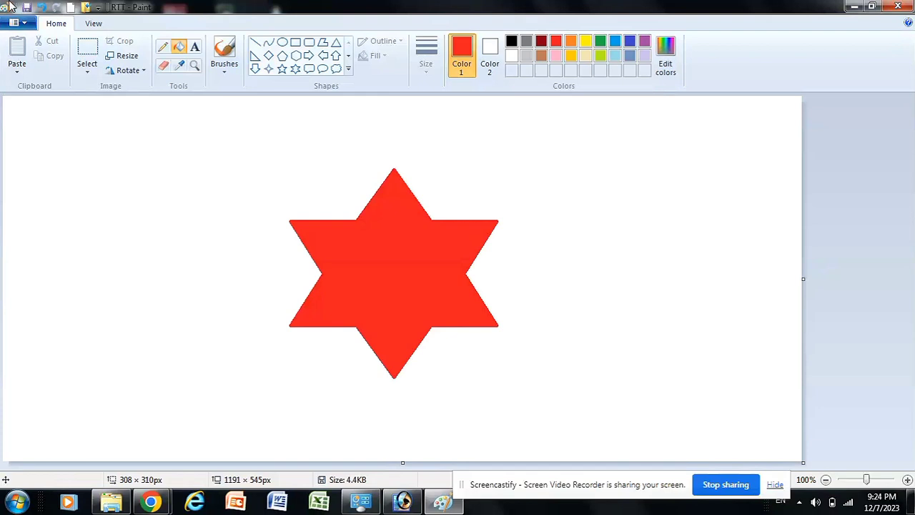
Open the print settings for the star picture and choose Neevia Converter as the printer.
left_click(19, 23)
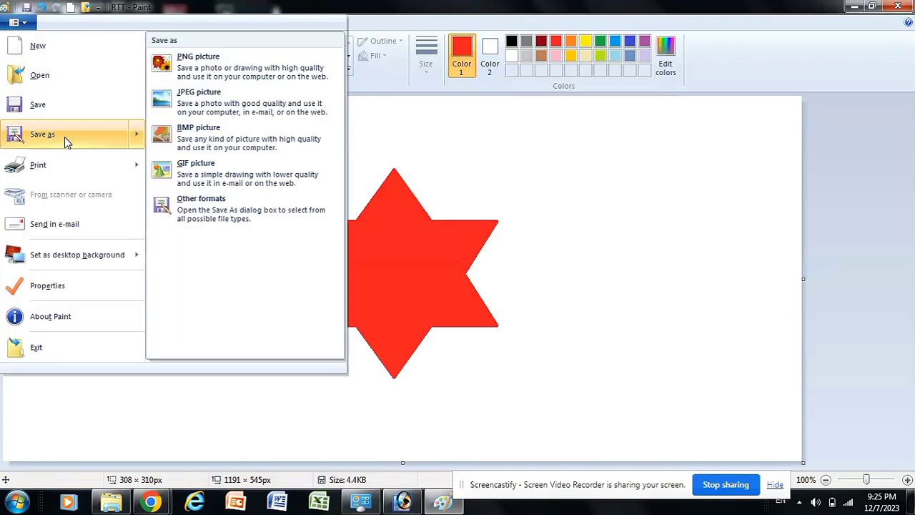
mouse_move(68, 165)
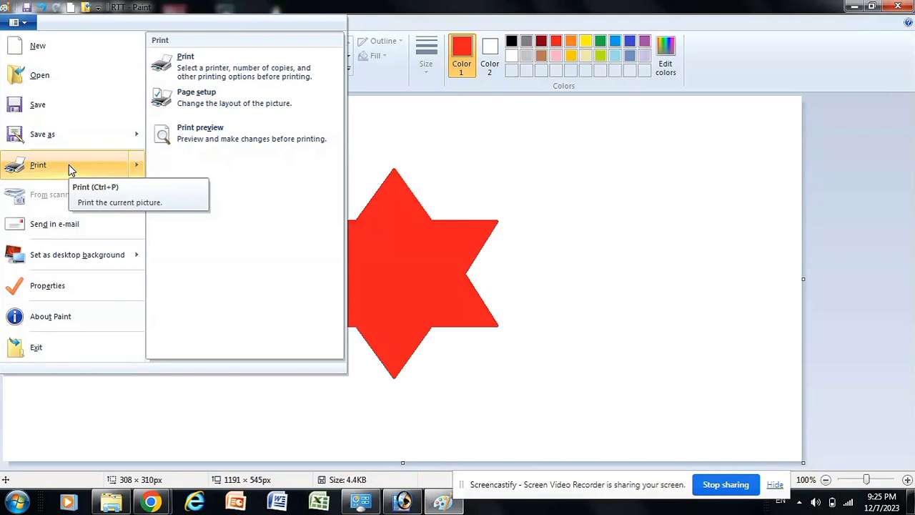
left_click(199, 73)
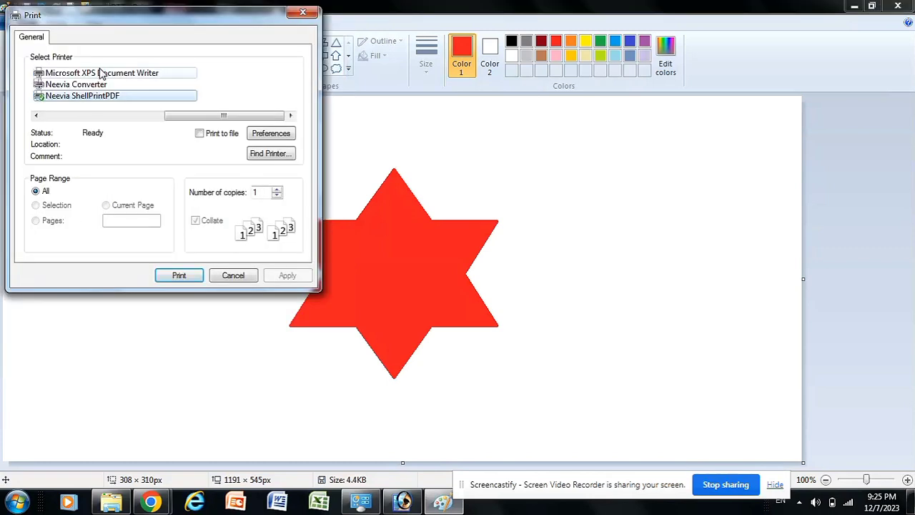
left_click(98, 73)
left_click(93, 96)
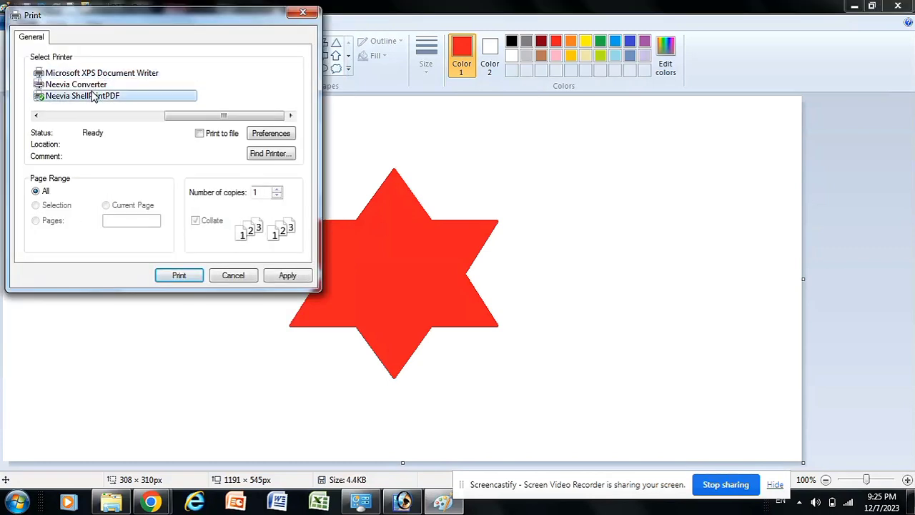
left_click(92, 85)
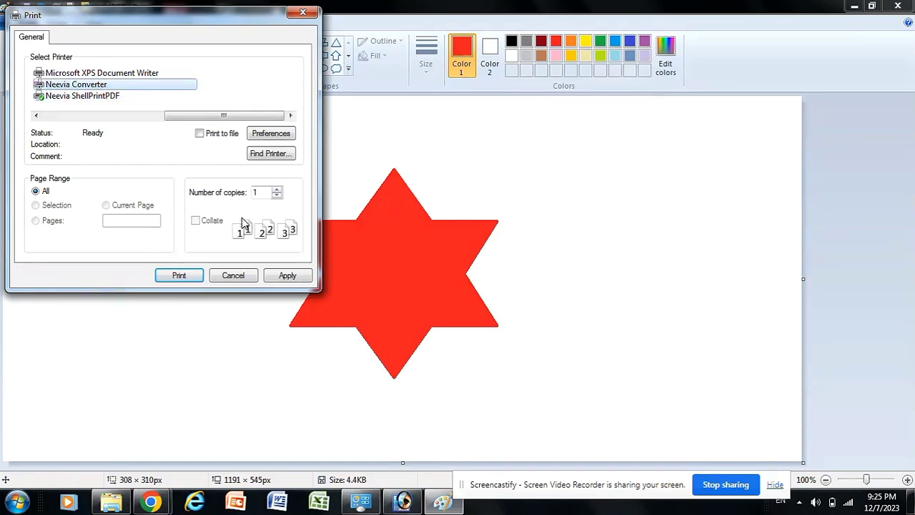
Raise the number of copies to 3, return it to 1 and apply the print settings.
double_click(276, 190)
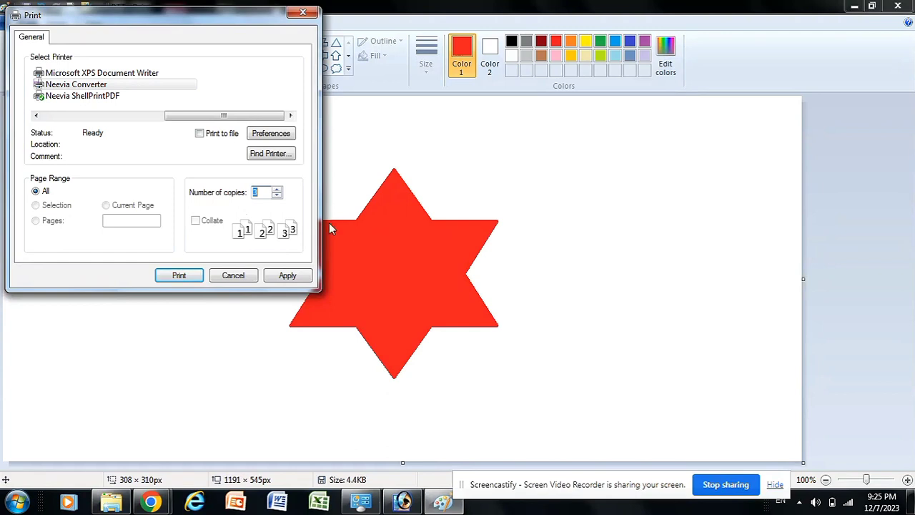
left_click(278, 196)
left_click(277, 197)
left_click(290, 276)
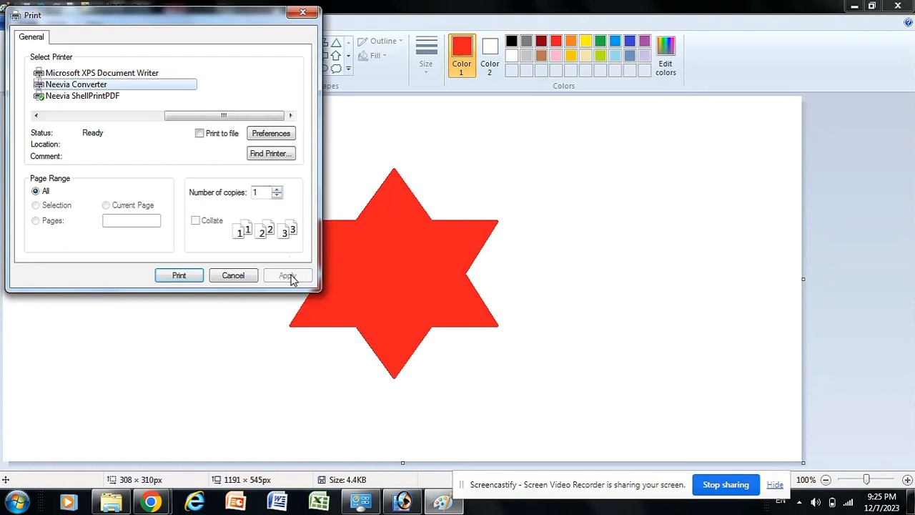
Try to print the star picture, then cancel the output file request and dismiss the message.
left_click(179, 276)
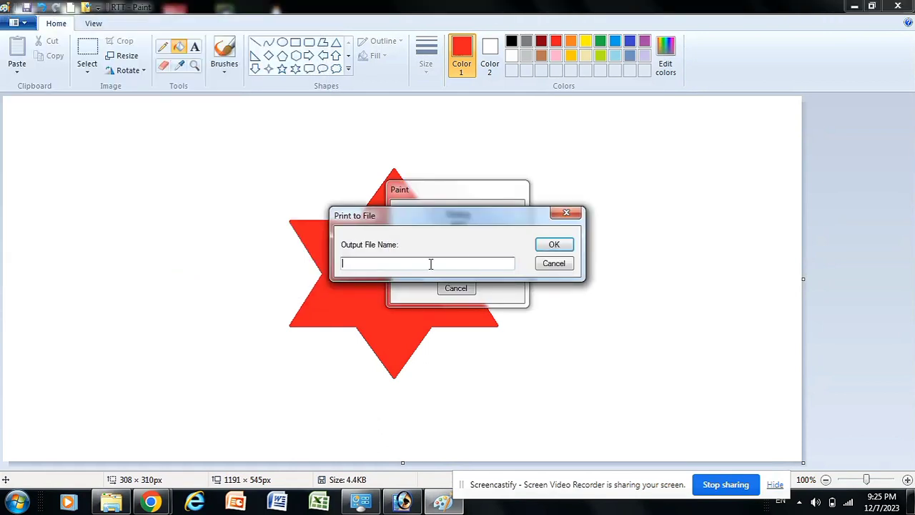
left_click(564, 266)
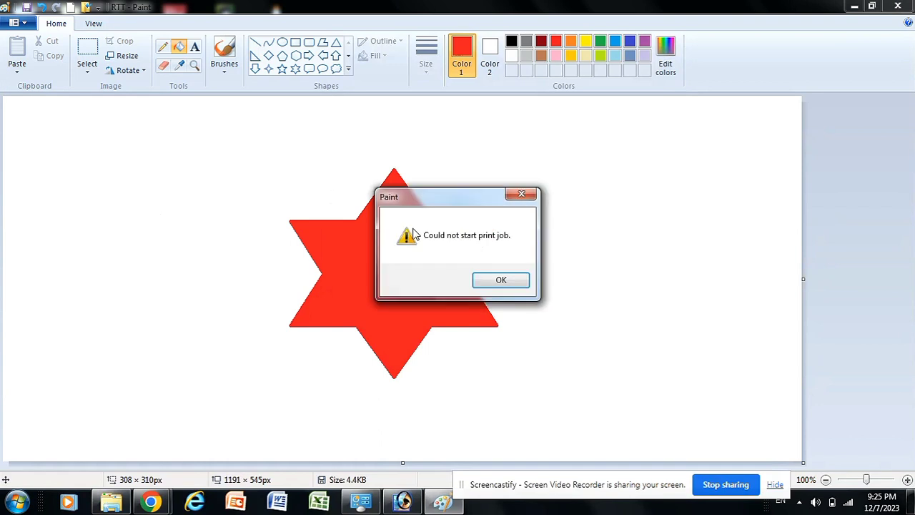
left_click(520, 196)
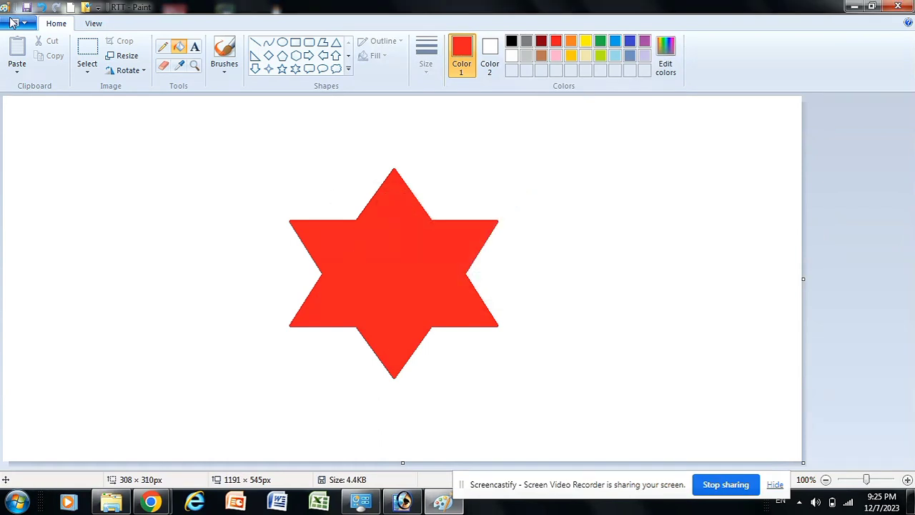
Open the page setup for the picture and set the paper size to A4.
left_click(14, 23)
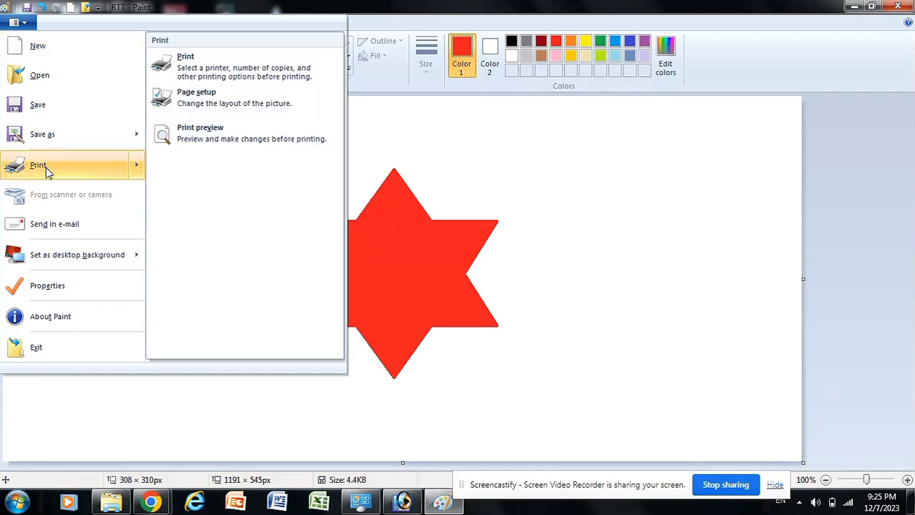
left_click(193, 99)
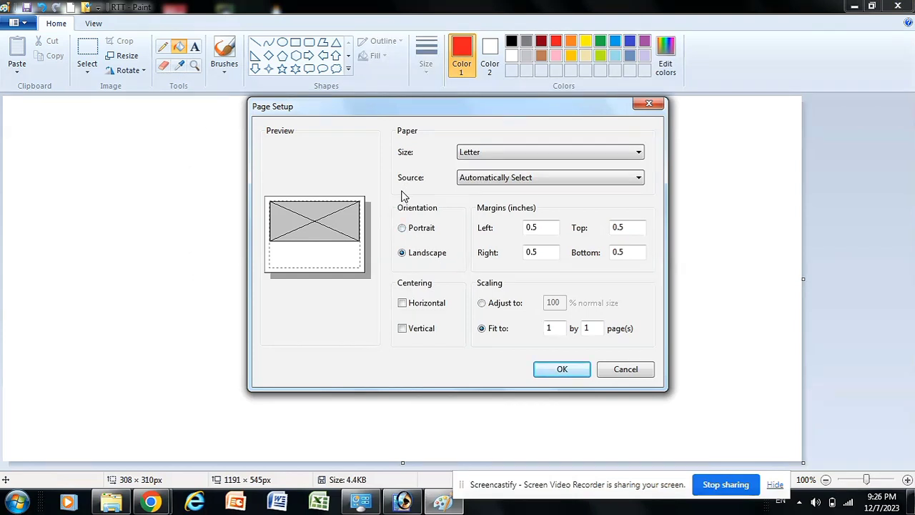
left_click(503, 160)
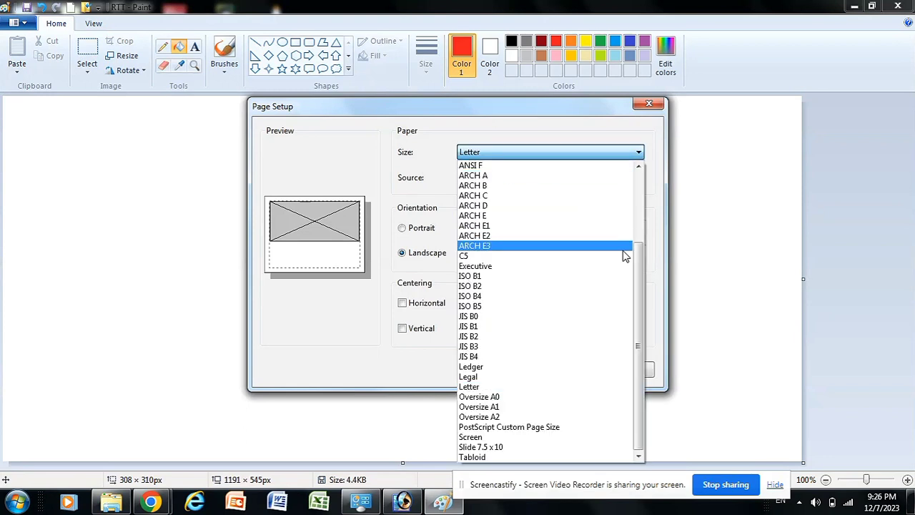
left_click_drag(636, 261, 636, 182)
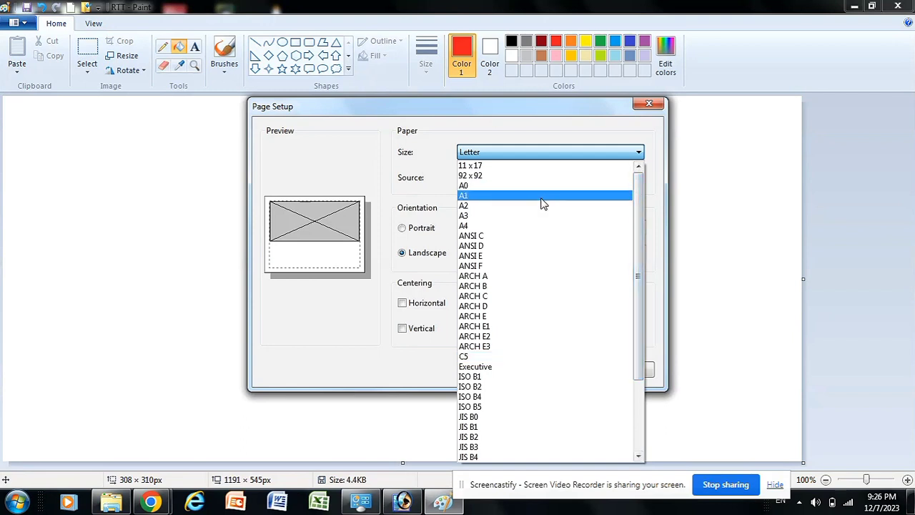
left_click(499, 227)
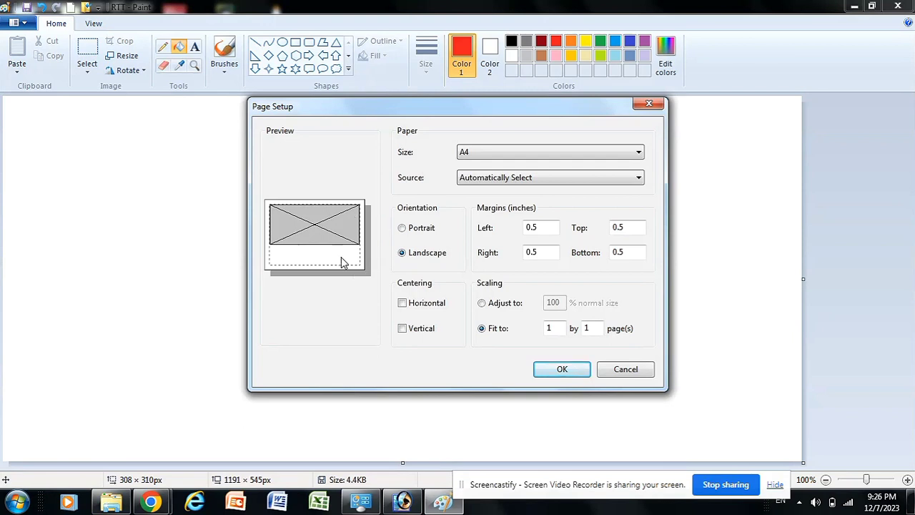
Compare portrait and landscape orientation in the page setup, choose Portrait and accept the settings.
left_click(402, 229)
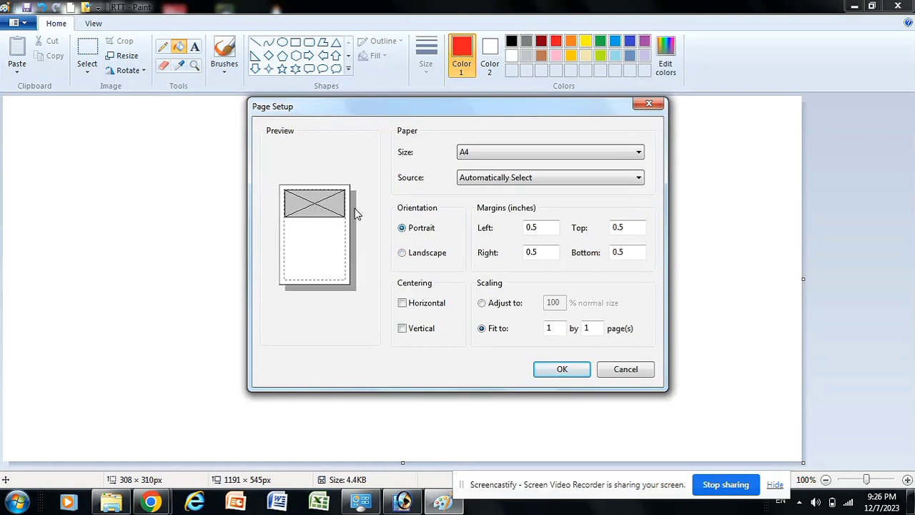
left_click(404, 255)
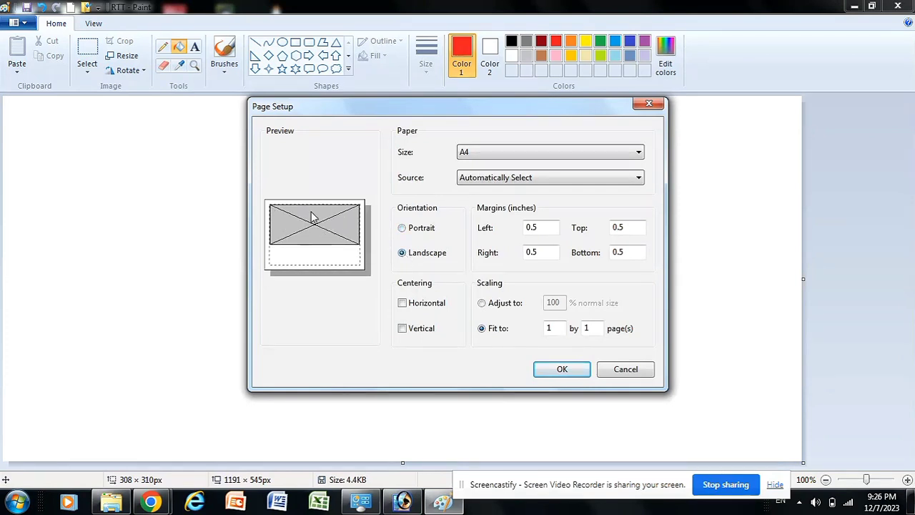
left_click(403, 229)
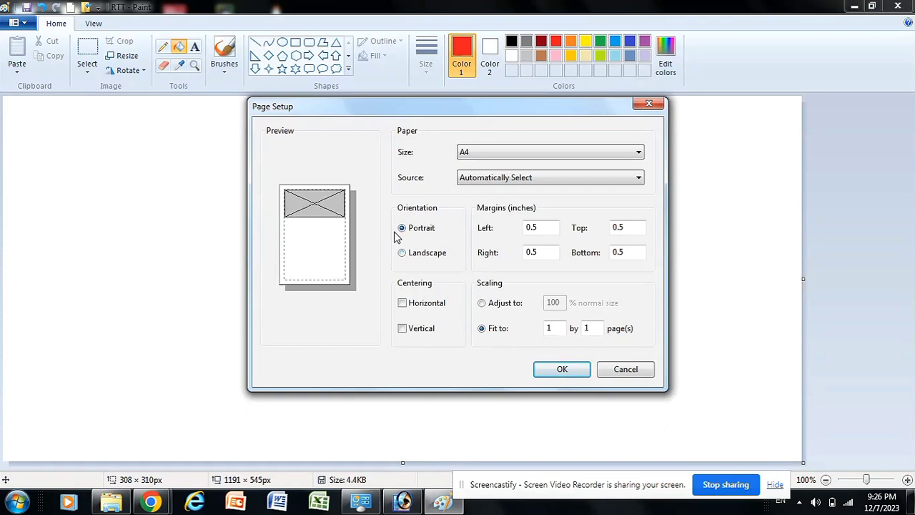
left_click(403, 253)
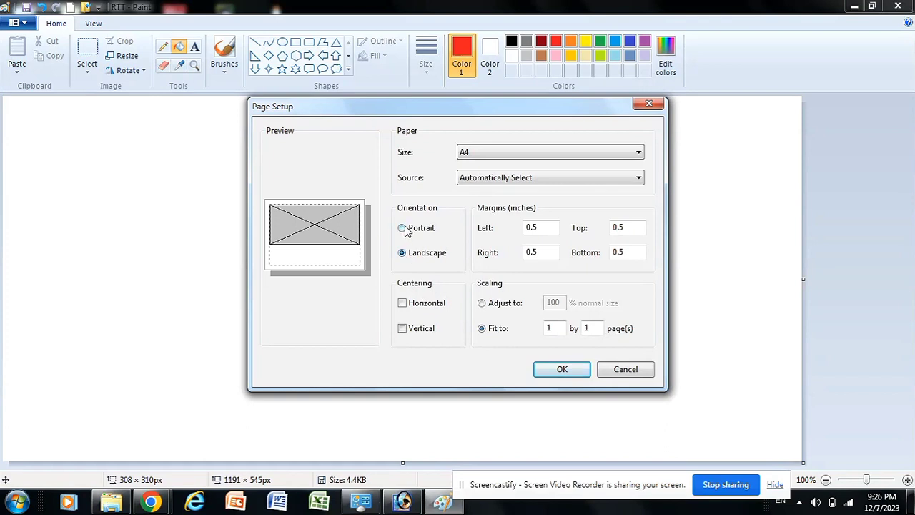
left_click(403, 228)
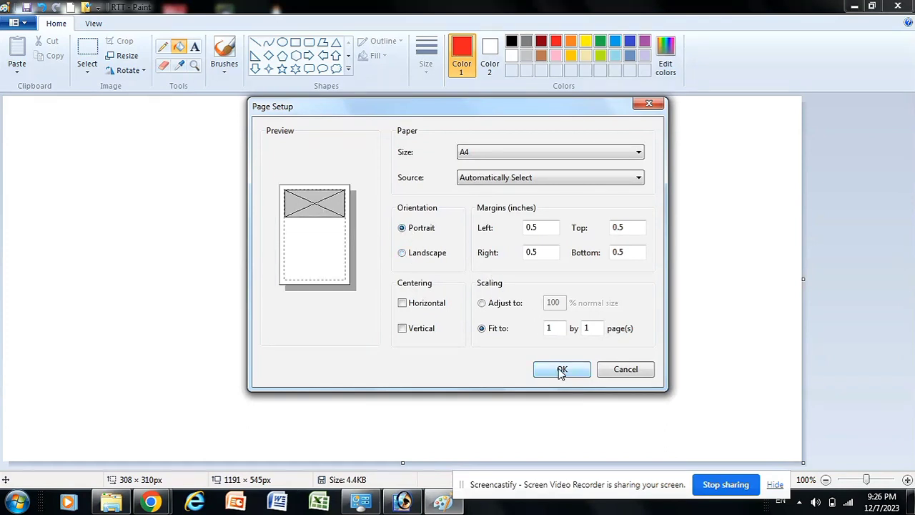
left_click(562, 370)
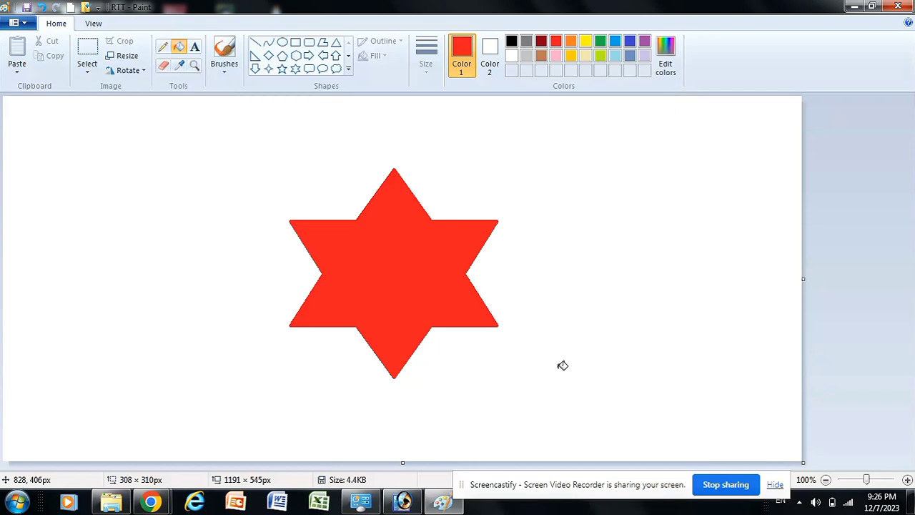
Check the star picture's page layout in print preview and close the preview.
left_click(21, 23)
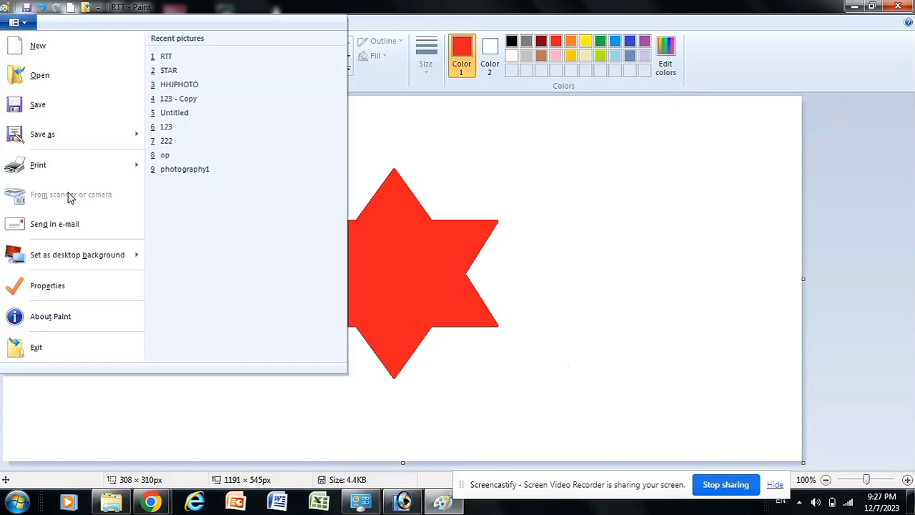
mouse_move(62, 163)
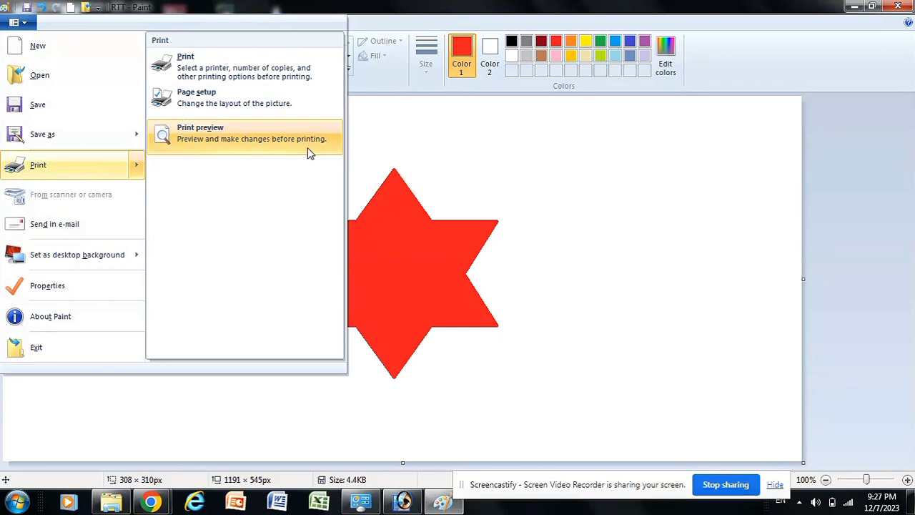
left_click(238, 142)
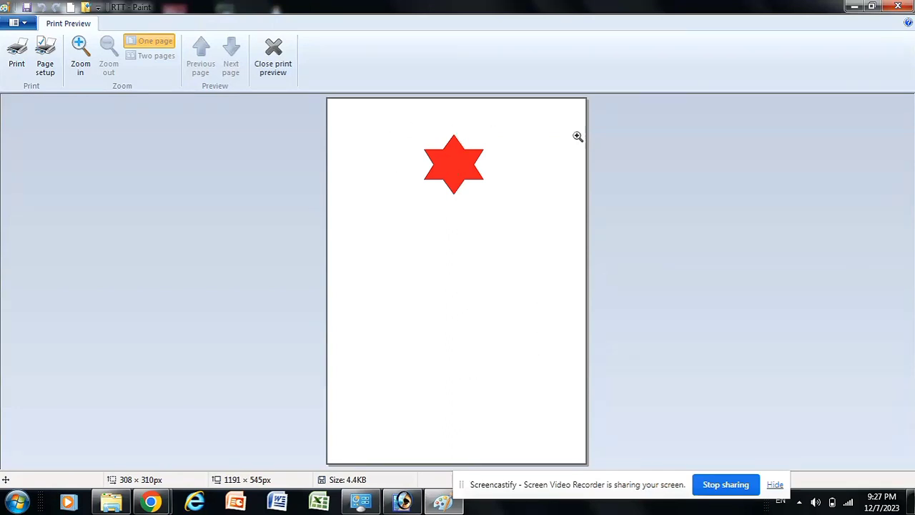
left_click(270, 62)
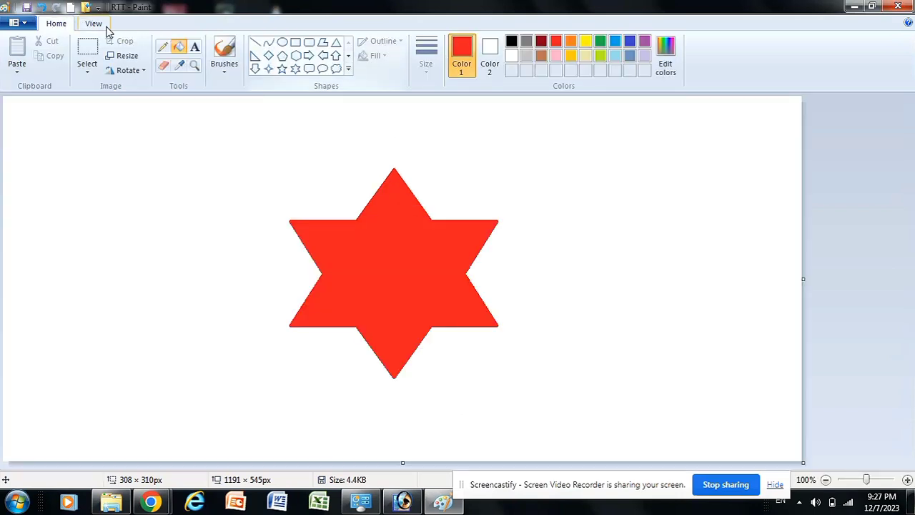
Try to send the star picture by e-mail and dismiss the Outlook message.
left_click(29, 25)
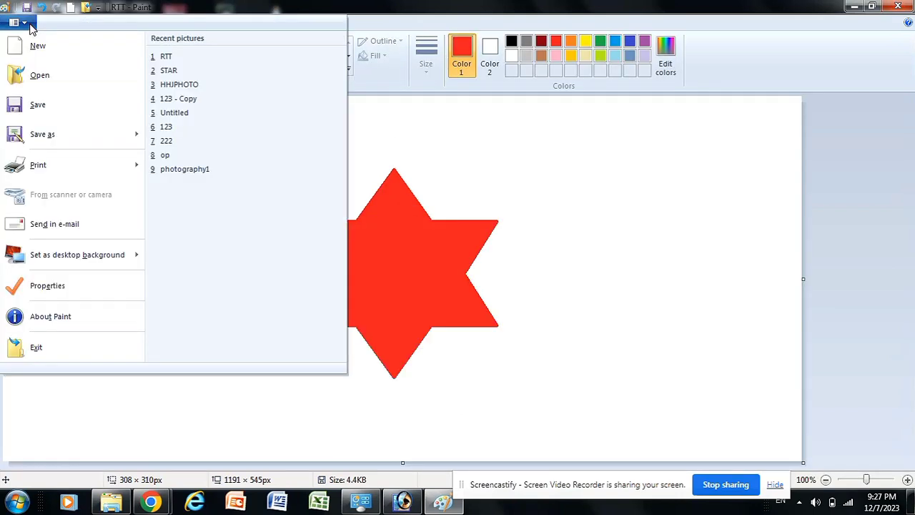
mouse_move(58, 138)
mouse_move(61, 165)
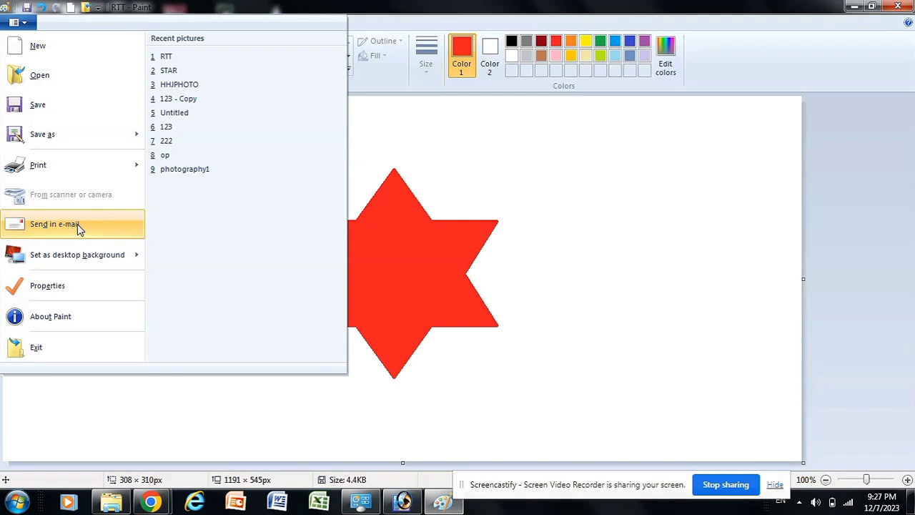
left_click(77, 223)
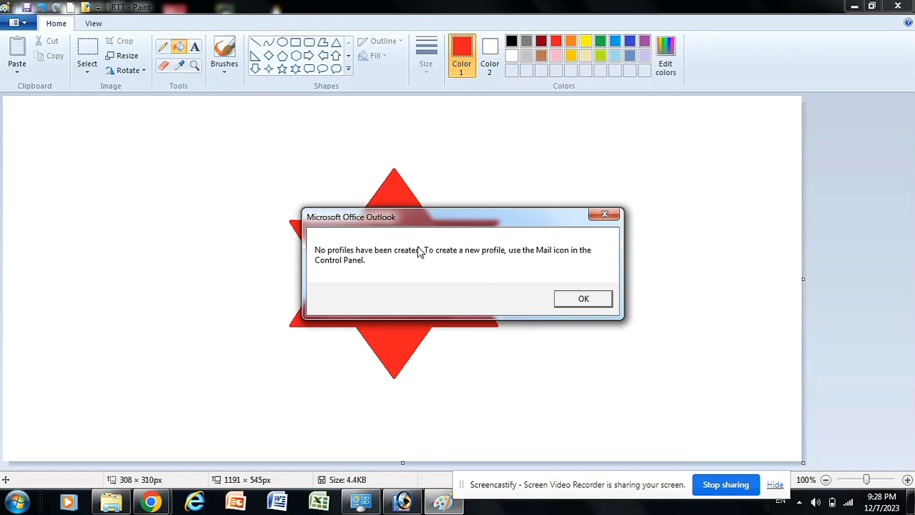
left_click(596, 298)
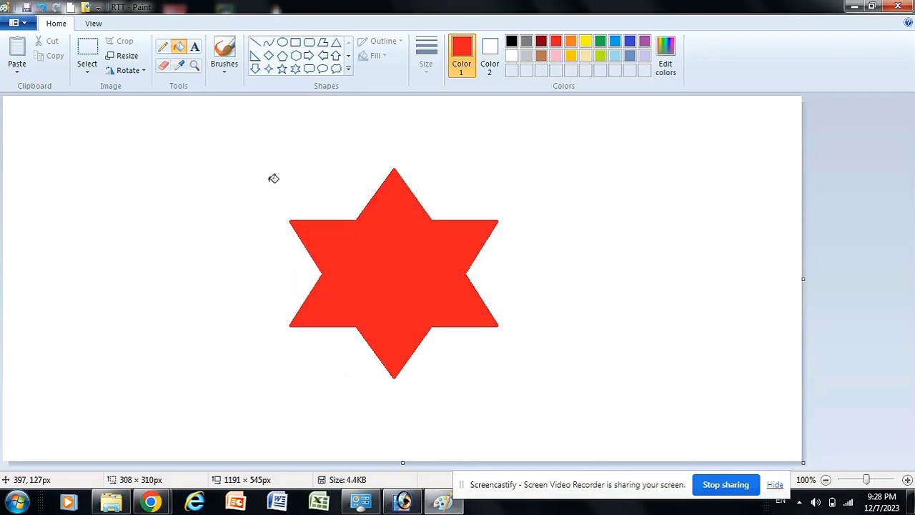
Review the options for setting the picture as desktop background and minimize Paint to view the current desktop.
left_click(16, 23)
mouse_move(73, 246)
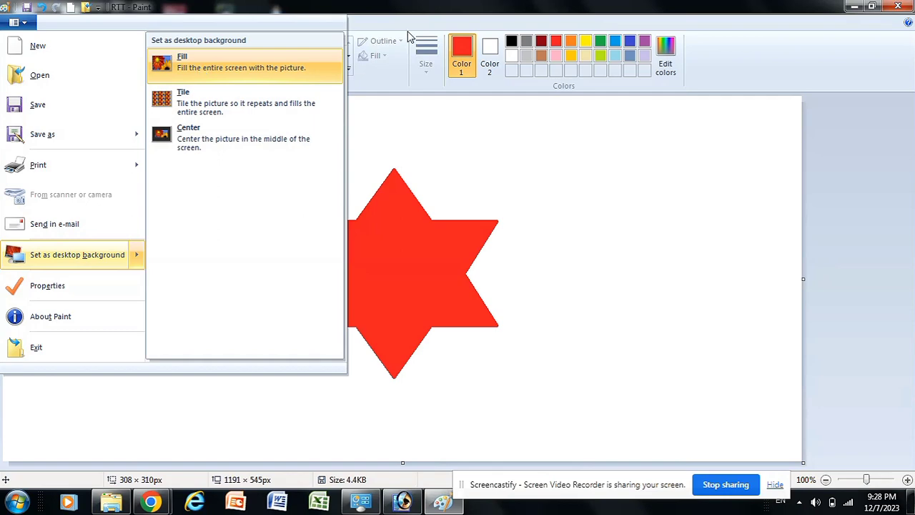
left_click(506, 188)
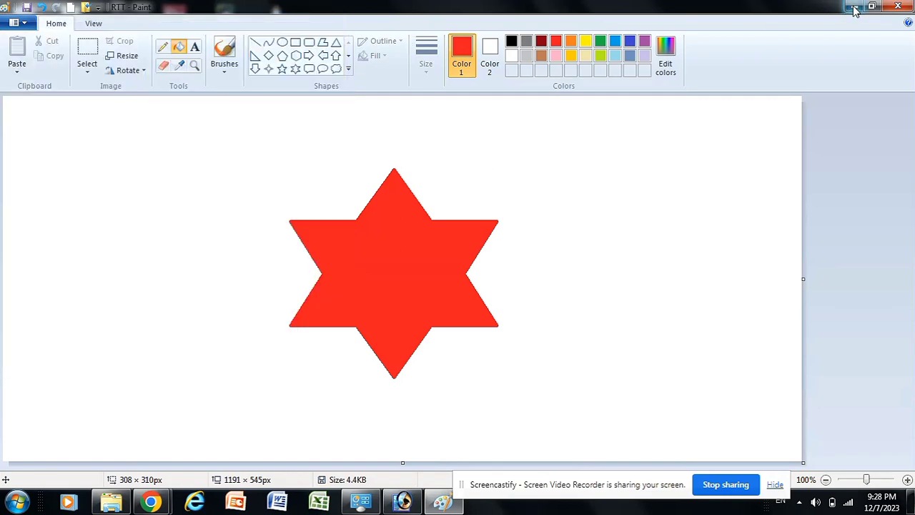
left_click(854, 7)
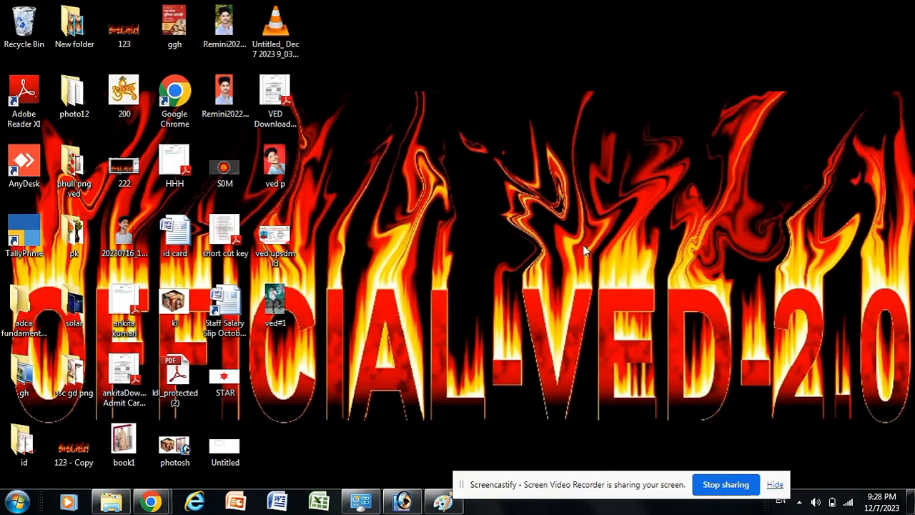
Return to the RTT star picture in Paint, set it as desktop background with Fill, and close the extra blank Paint window.
left_click(17, 501)
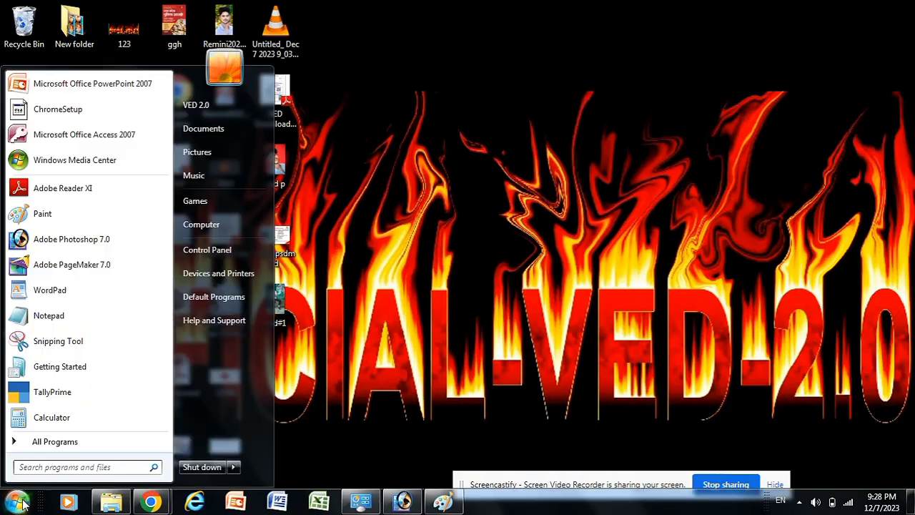
left_click(61, 213)
mouse_move(441, 502)
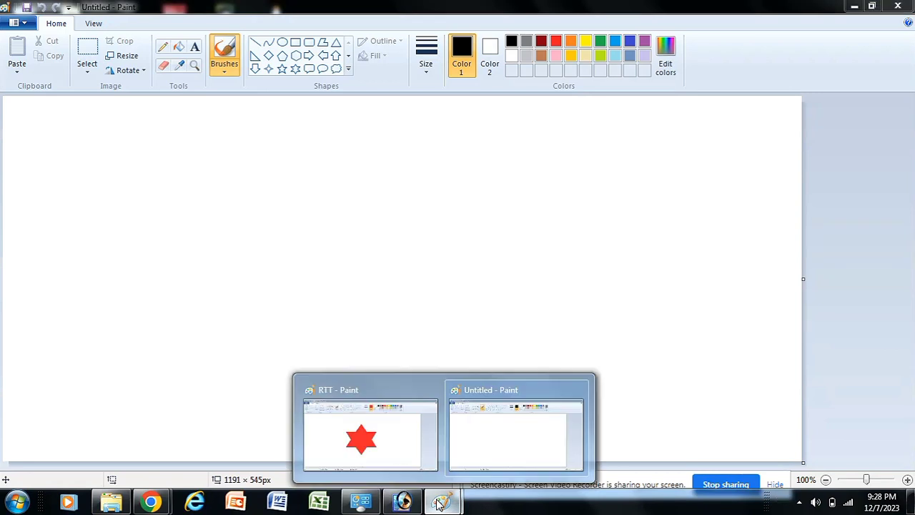
left_click(386, 449)
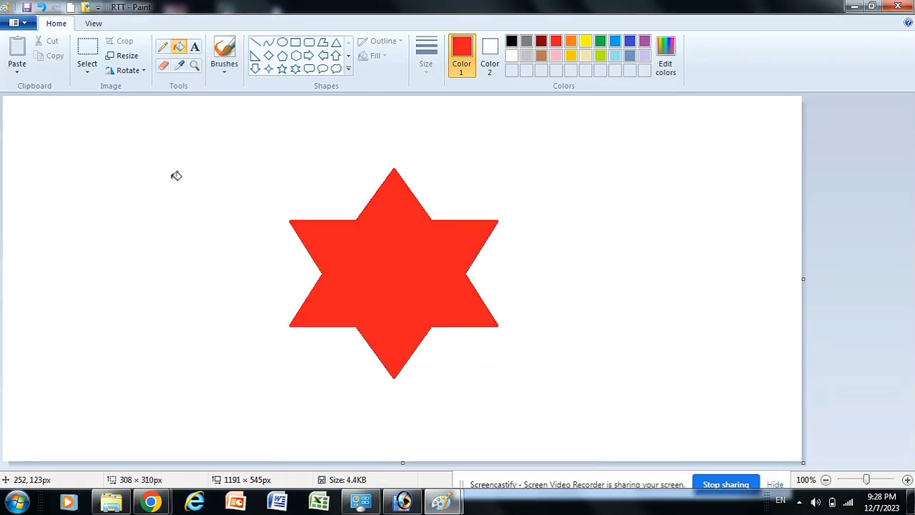
left_click(23, 23)
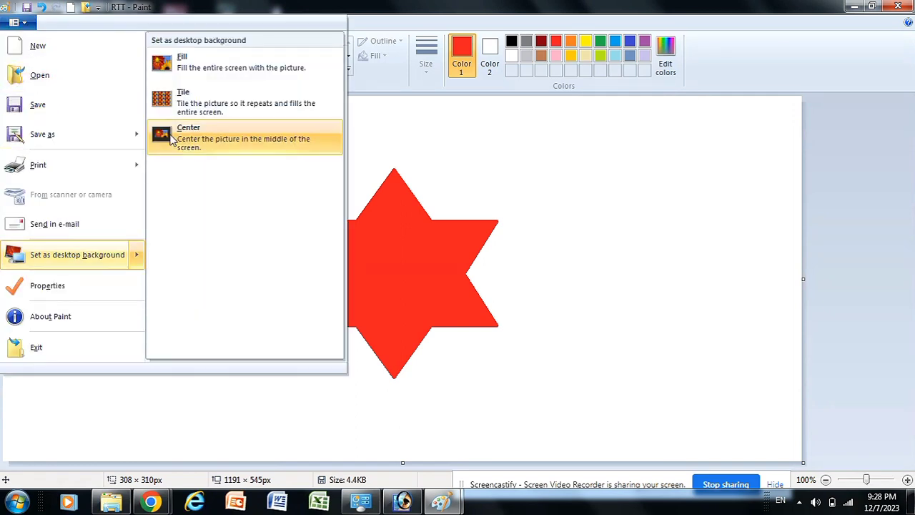
left_click(224, 69)
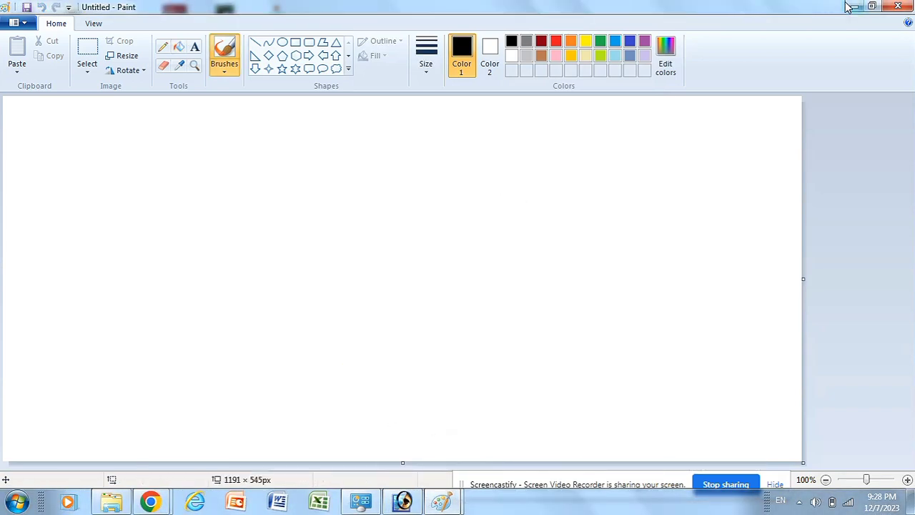
left_click(897, 5)
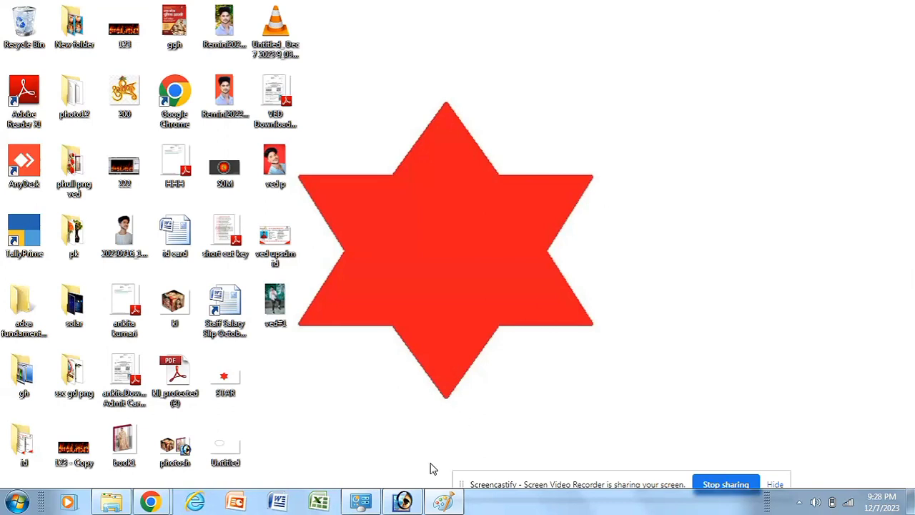
Set the star picture as a tiled desktop background and minimize Paint to view it on the desktop.
left_click(444, 504)
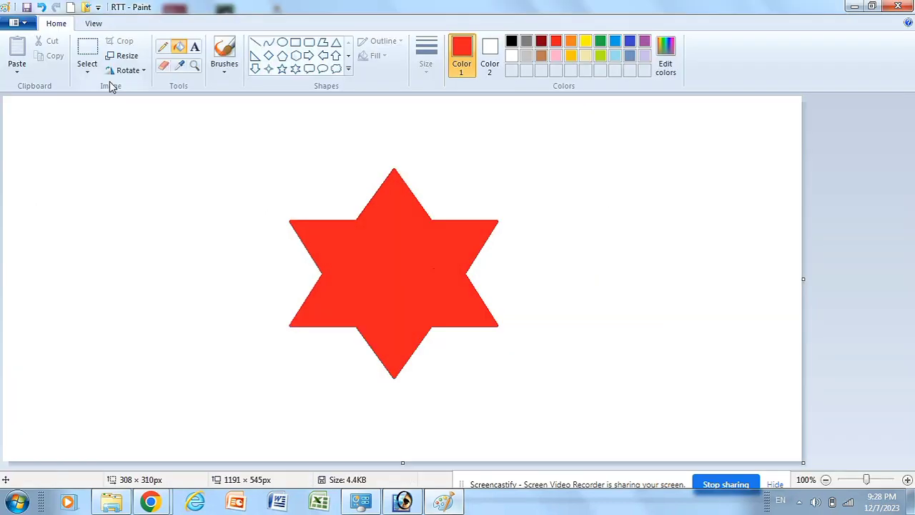
left_click(28, 26)
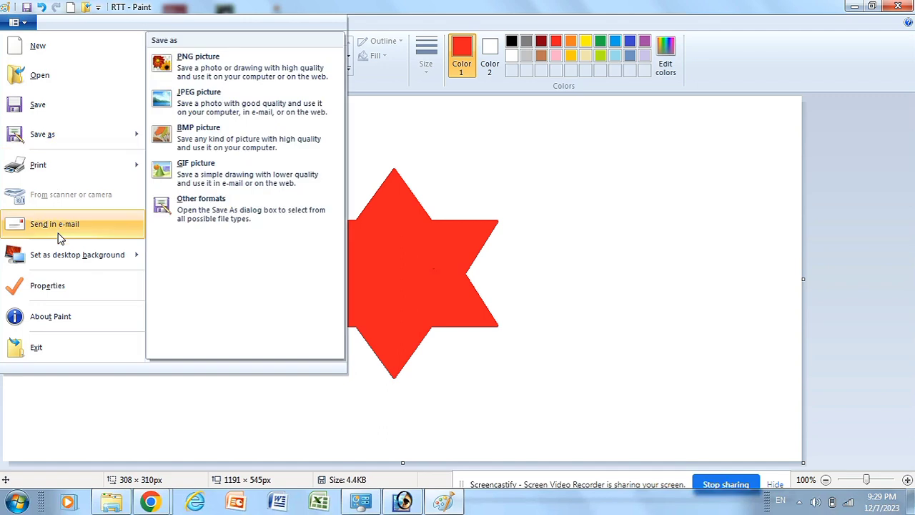
mouse_move(61, 252)
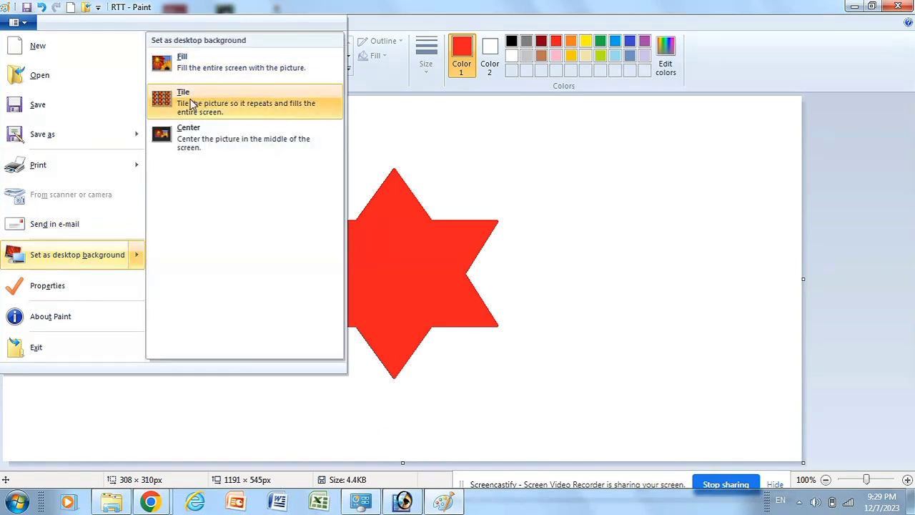
left_click(192, 104)
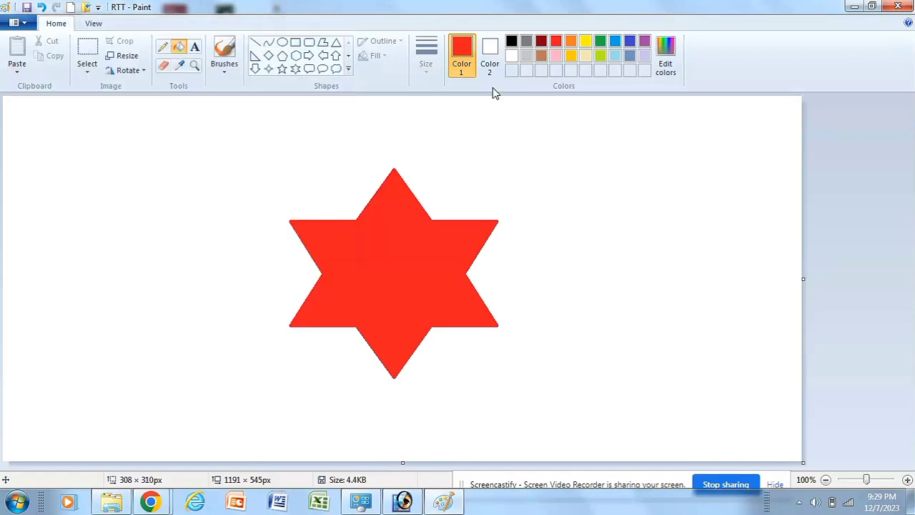
left_click(854, 6)
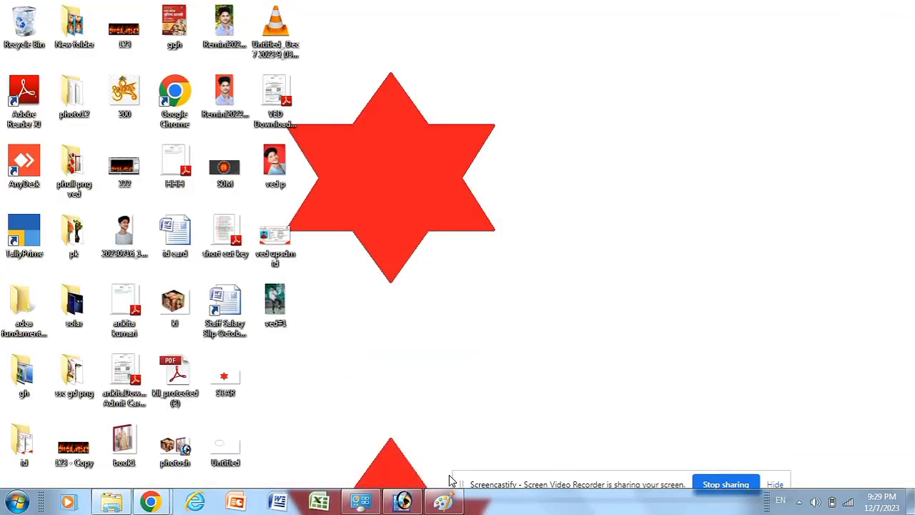
Set the star picture as a centered desktop background and minimize Paint to view the desktop.
left_click(444, 502)
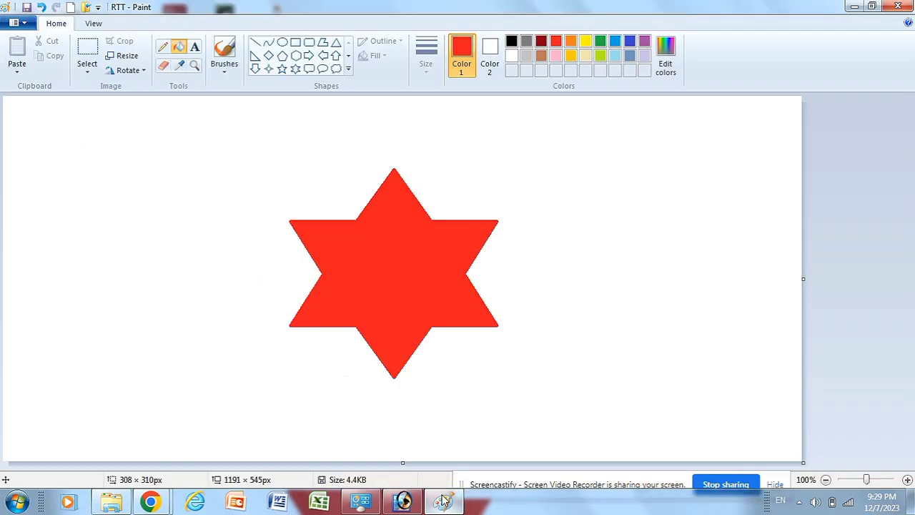
left_click(18, 23)
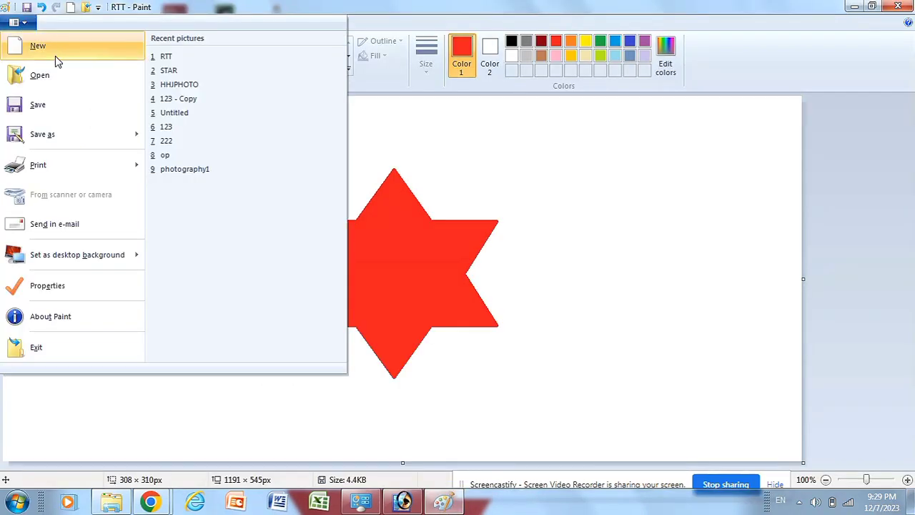
mouse_move(77, 255)
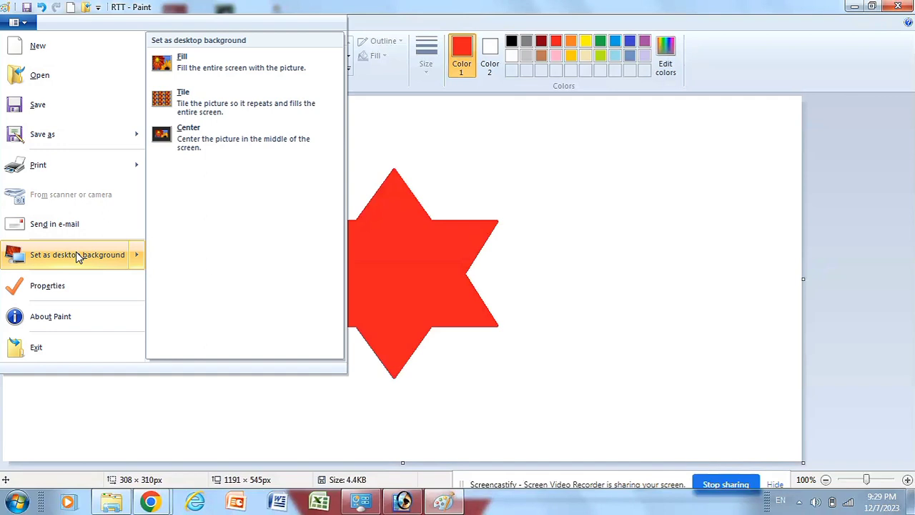
left_click(189, 132)
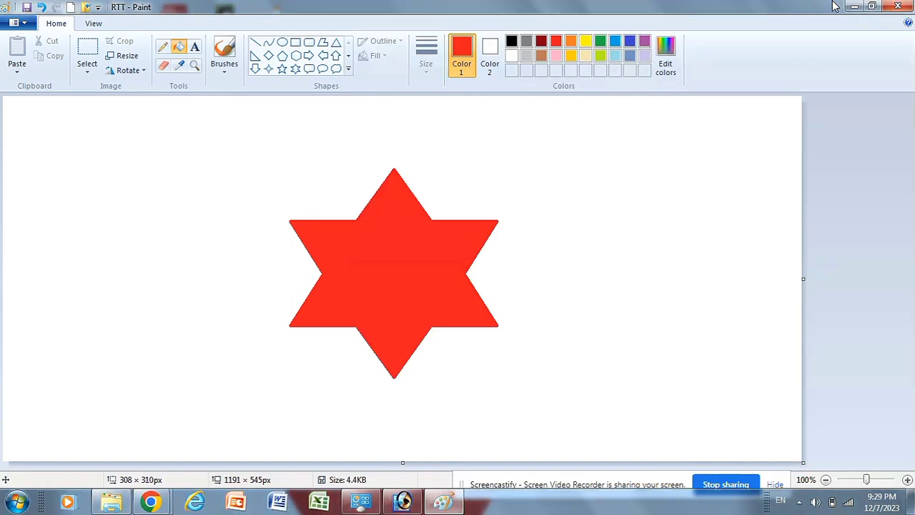
left_click(854, 6)
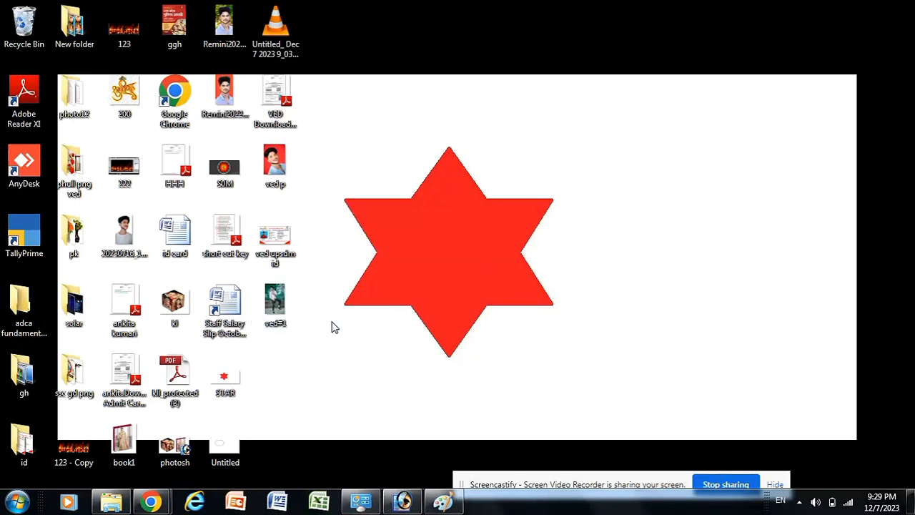
Convert the star picture to black and white through the image properties, accepting the loss of color information.
left_click(442, 500)
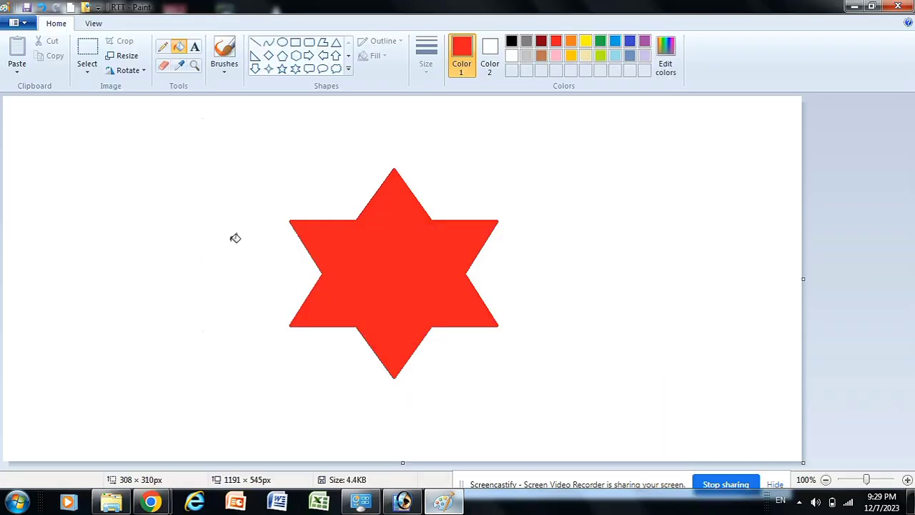
left_click(25, 23)
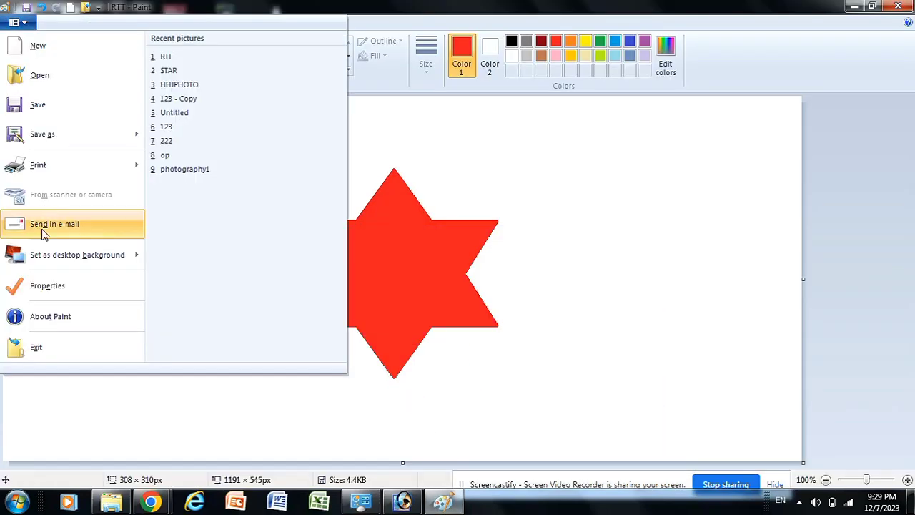
left_click(59, 288)
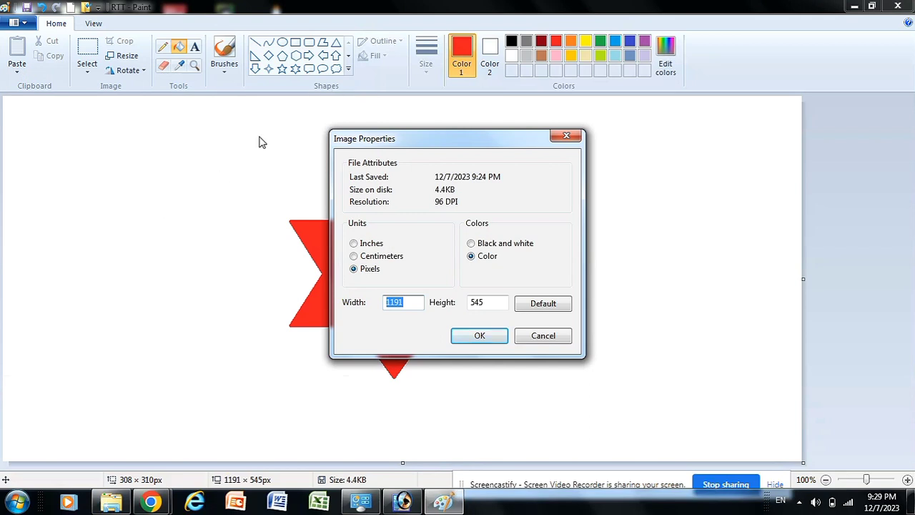
left_click(472, 244)
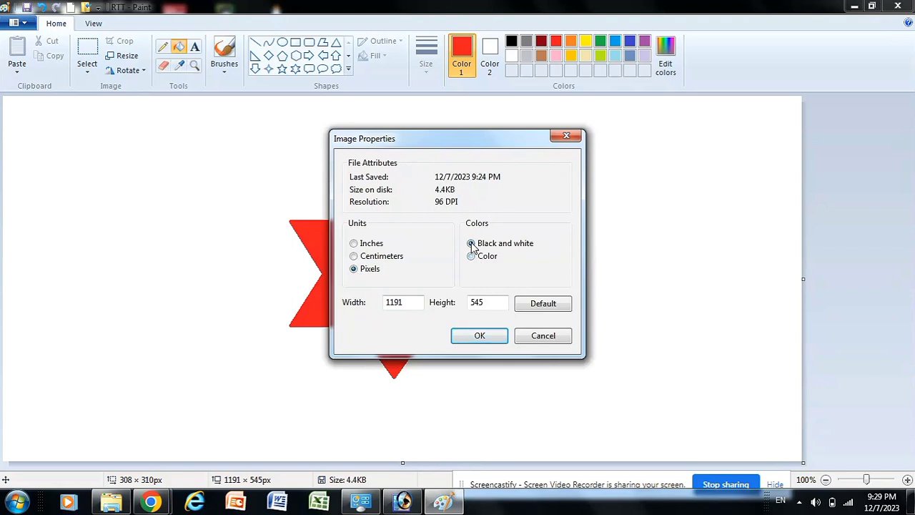
left_click(491, 337)
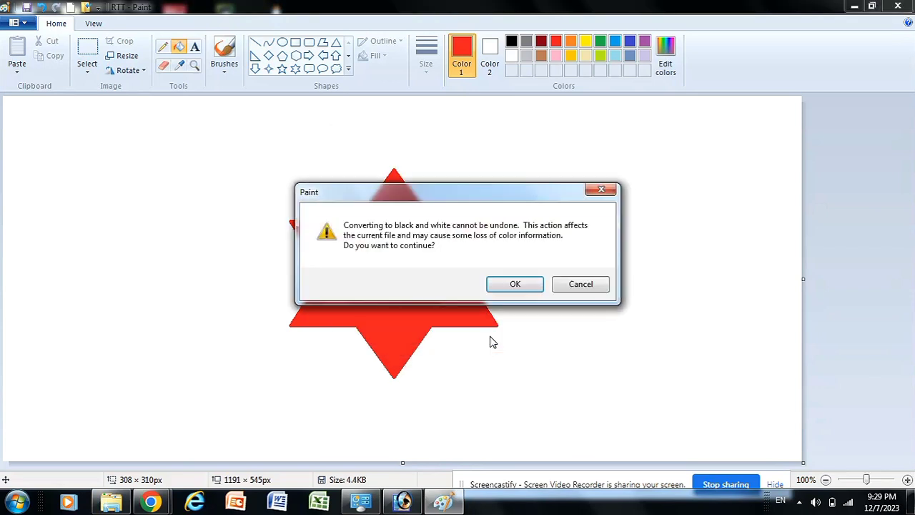
left_click(514, 284)
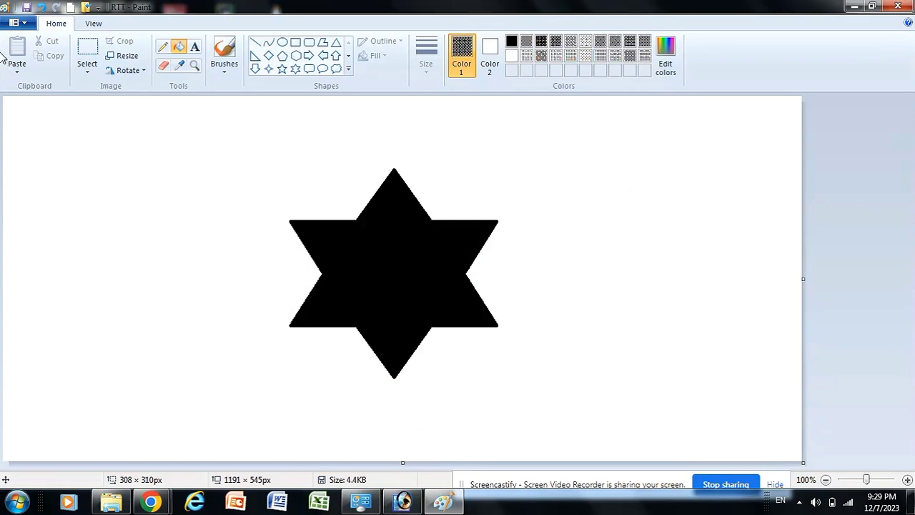
Switch the image properties back to Color and fill the black star with red.
left_click(25, 23)
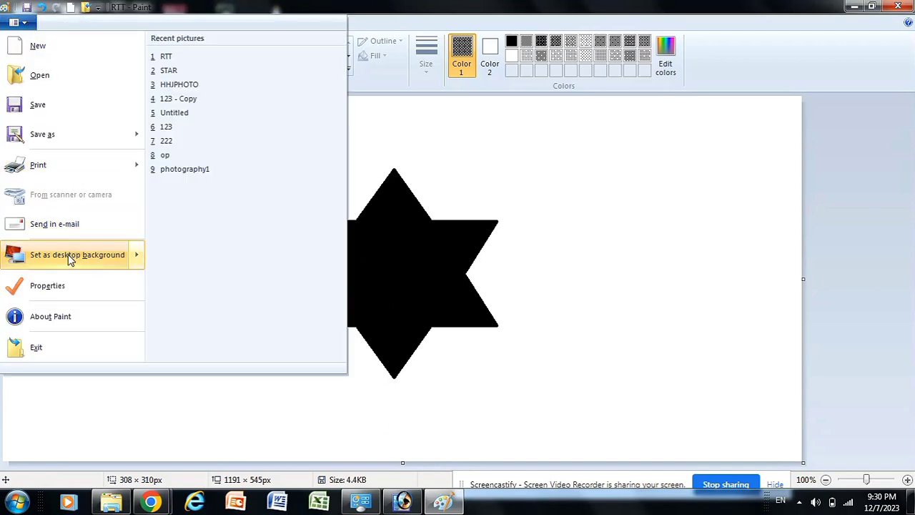
left_click(82, 282)
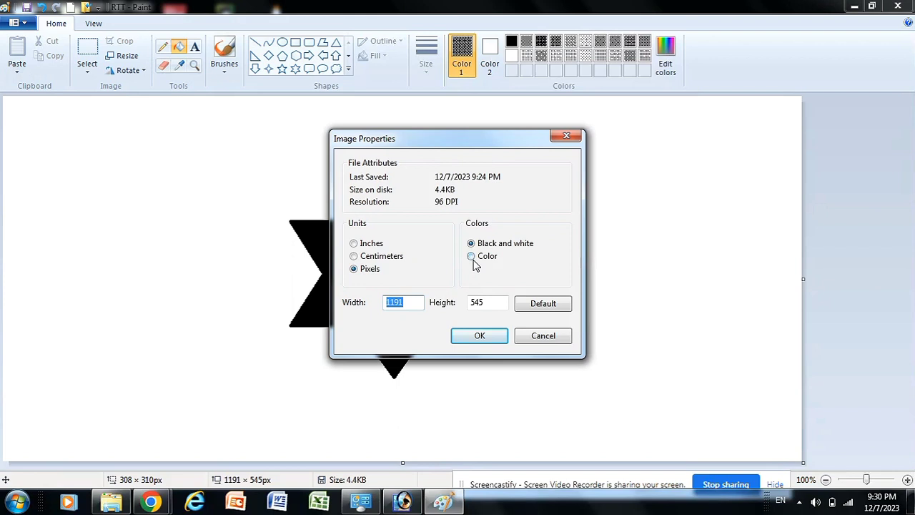
left_click(472, 259)
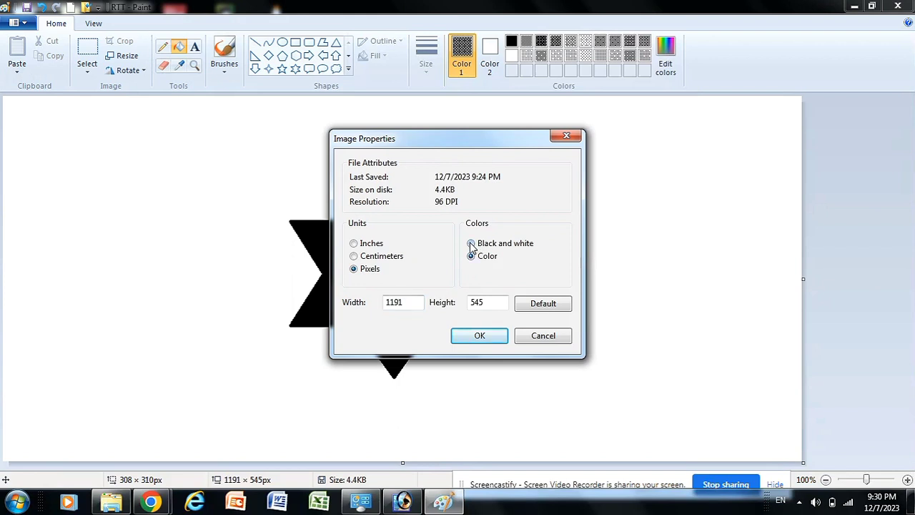
left_click(491, 342)
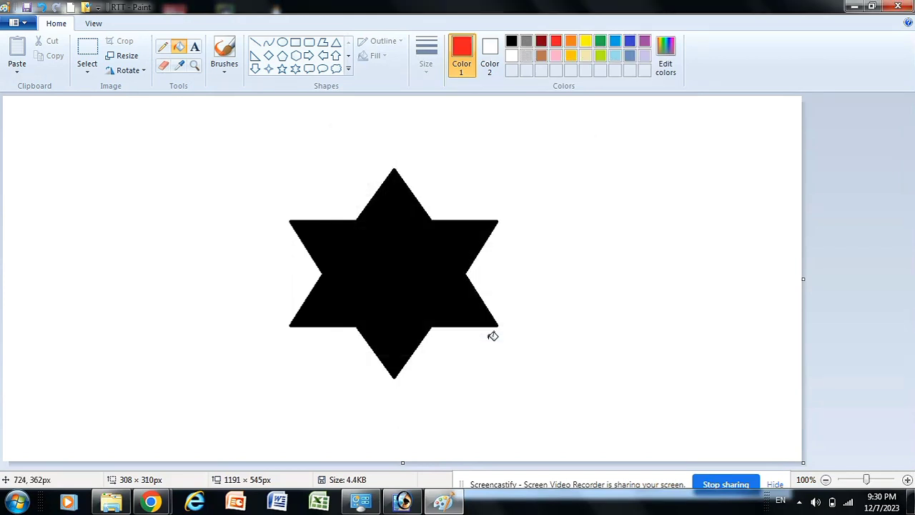
left_click(420, 244)
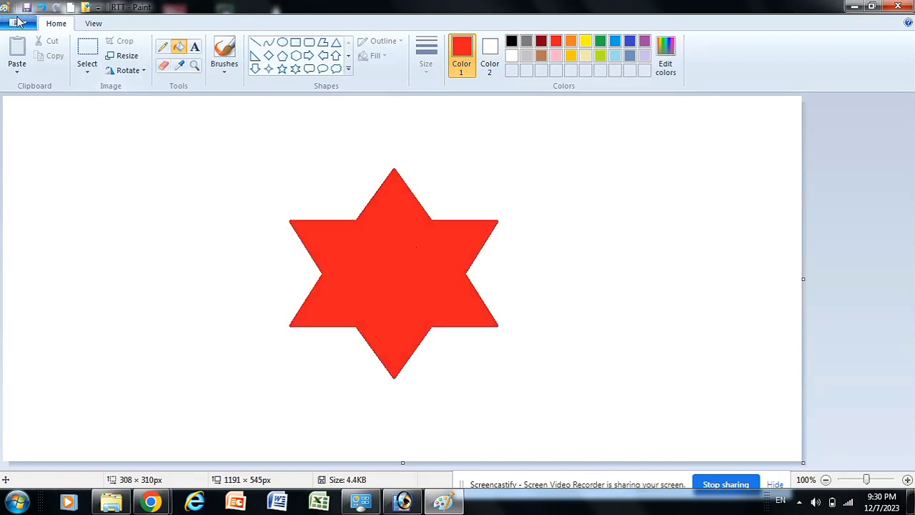
View the version and license information about Paint and close it.
left_click(20, 24)
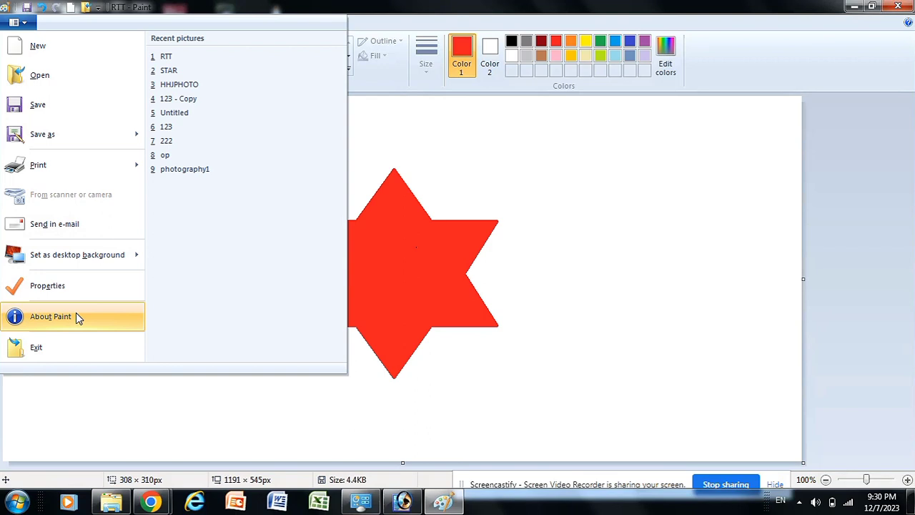
left_click(77, 316)
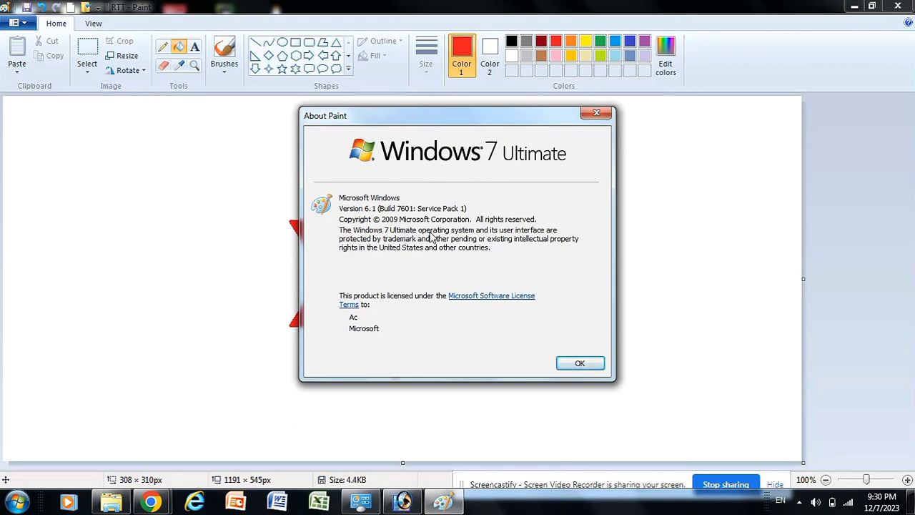
left_click(596, 112)
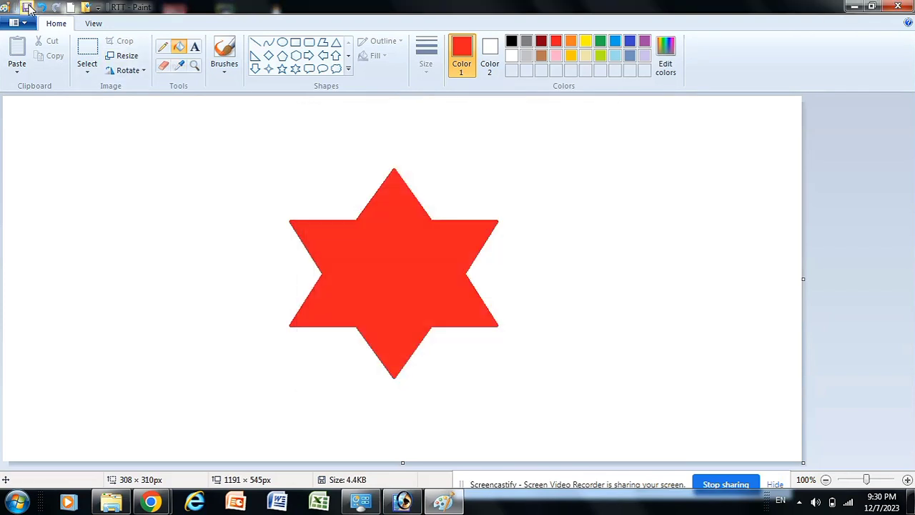
Exit Paint without saving the changes to RTT.png.
left_click(24, 23)
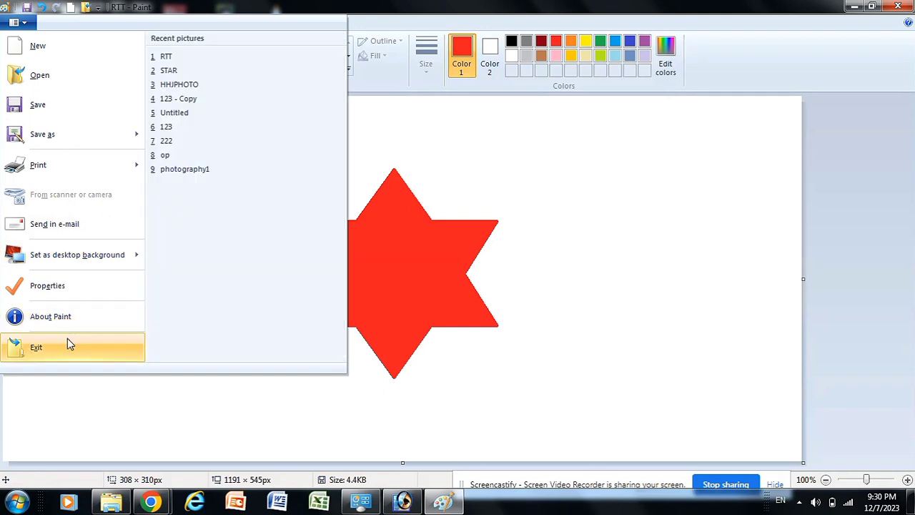
left_click(67, 341)
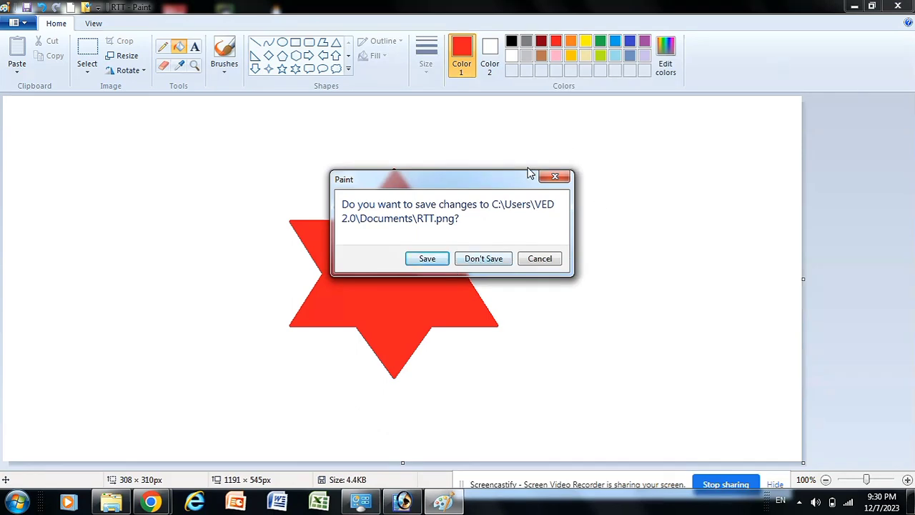
left_click(483, 258)
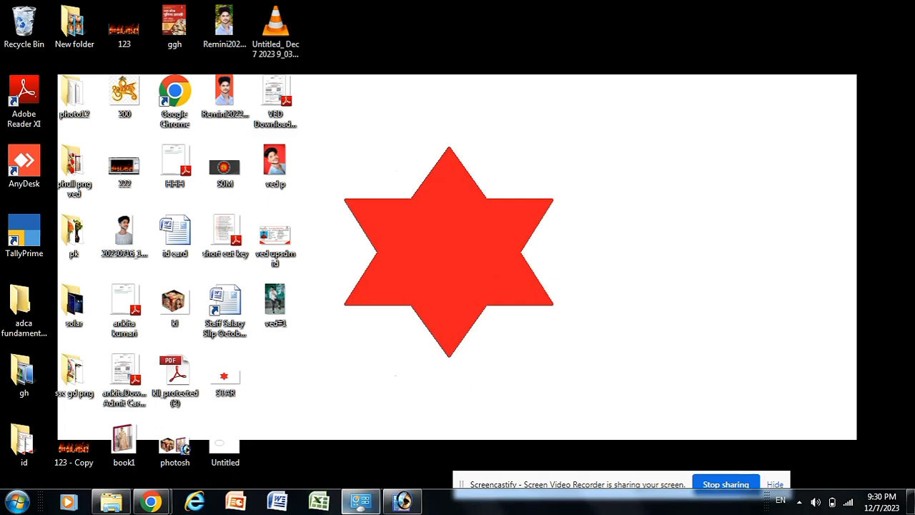
Start Paint again with a blank canvas and glance over its file commands.
left_click(20, 503)
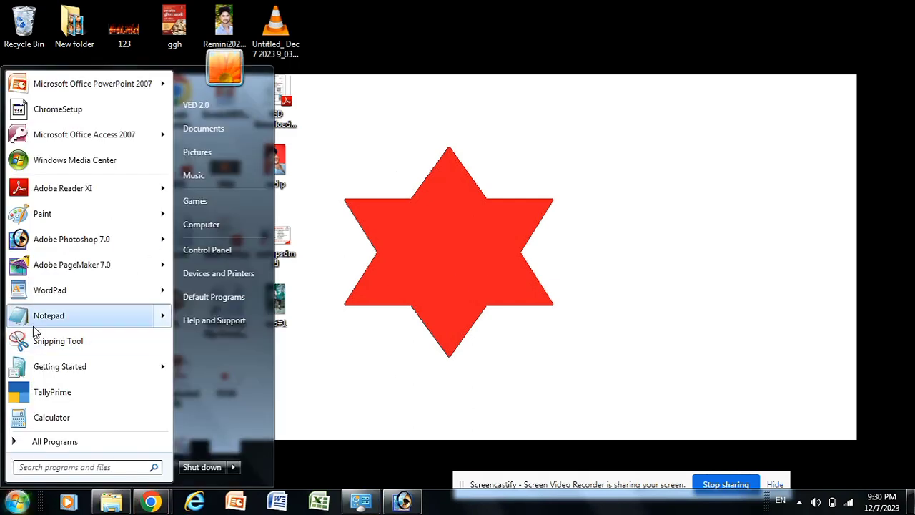
left_click(54, 213)
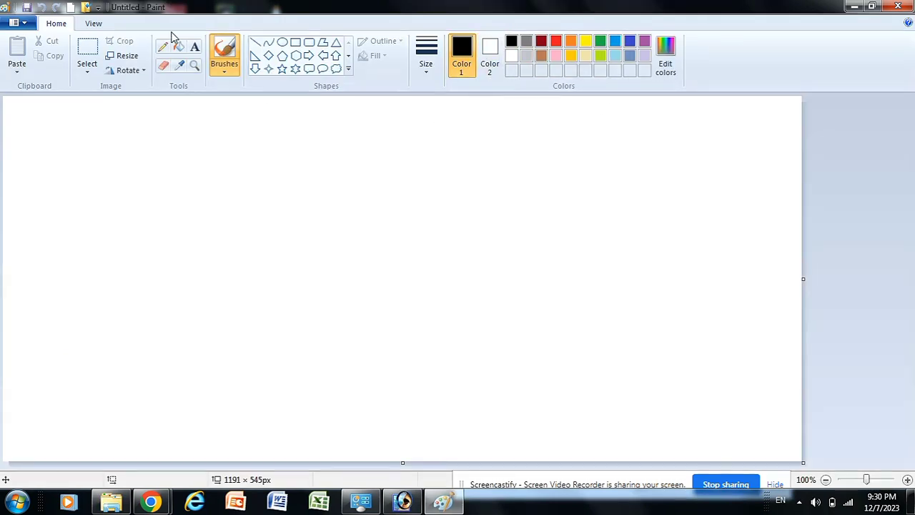
left_click(20, 25)
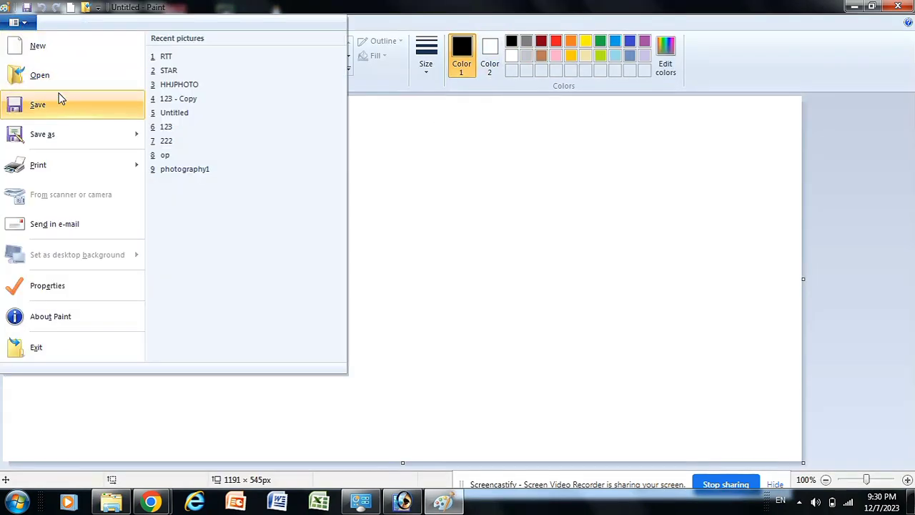
left_click(458, 187)
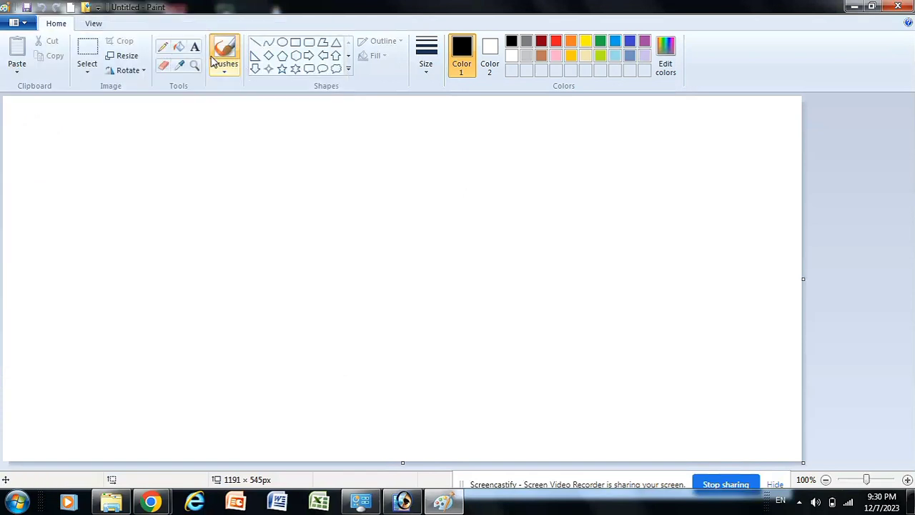
Compare the View commands with the Home commands and finish with the Home commands showing.
left_click(85, 25)
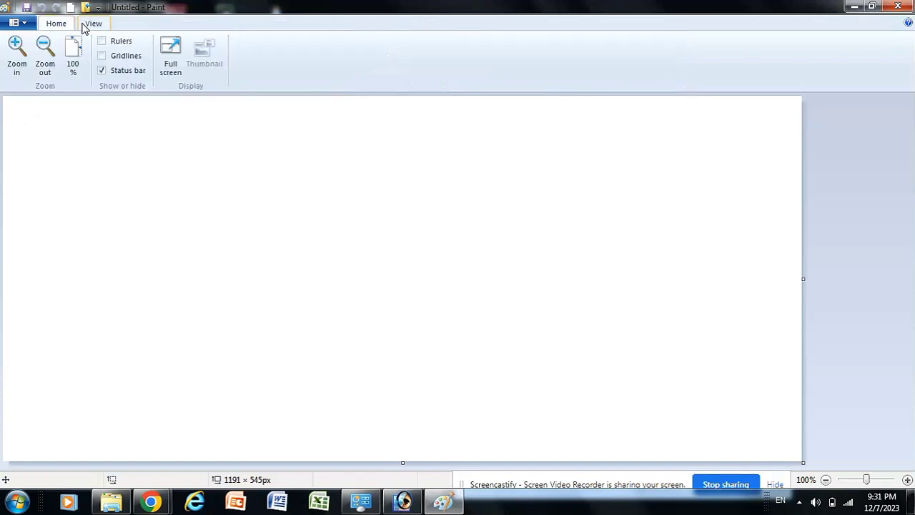
left_click(61, 27)
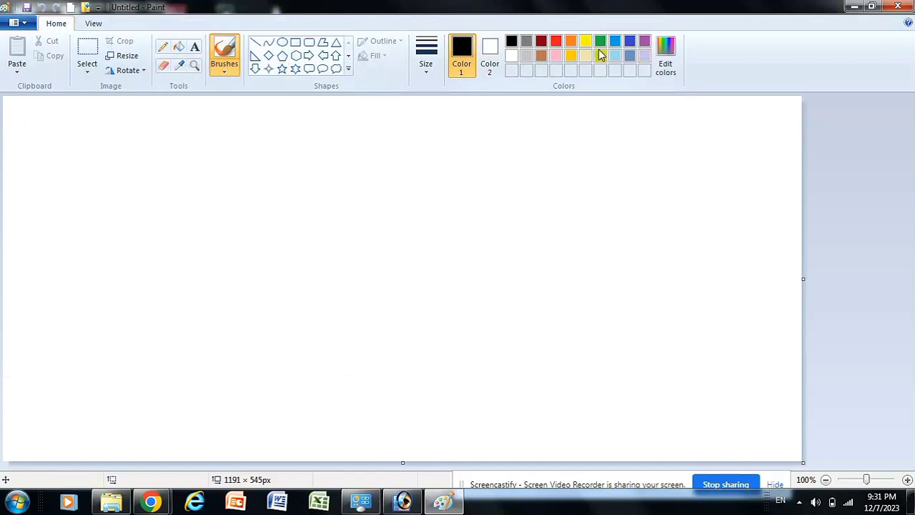
left_click(89, 25)
left_click(67, 26)
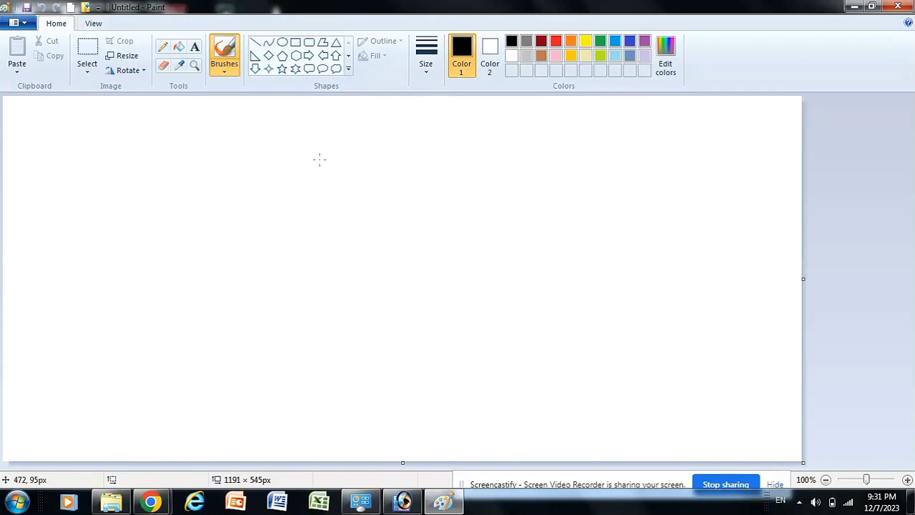